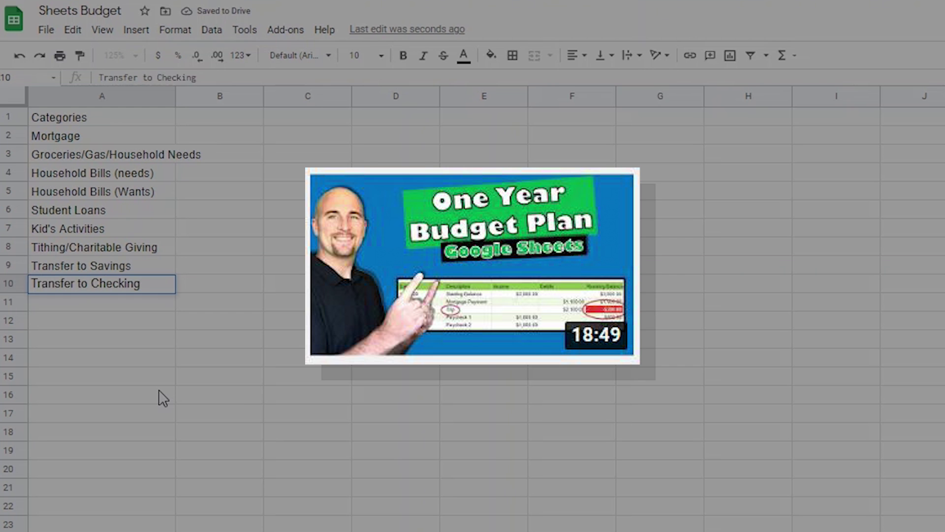
Add the category Fun in the cell below Transfer to Checking in the categories list
{"action": "key", "text": "Return"}
{"action": "type", "text": "Fun"}
{"action": "key", "text": "Return"}
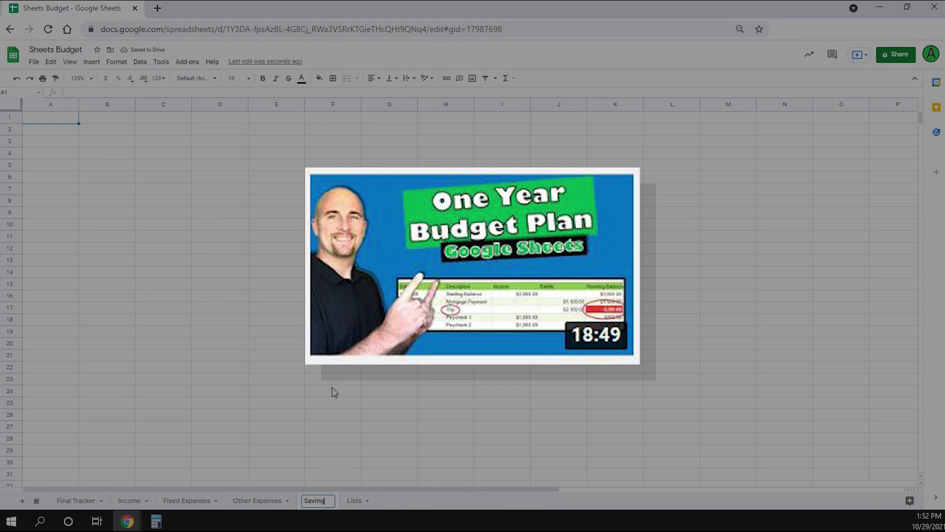
Name the header in F1 Running Balance
{"action": "type", "text": "Ru"}
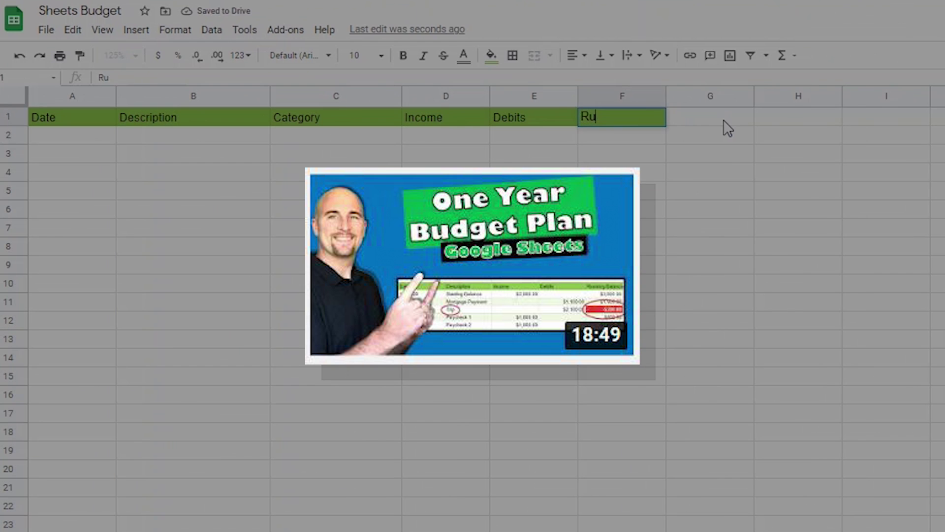
{"action": "type", "text": "nning Balance"}
{"action": "key", "text": "Return"}
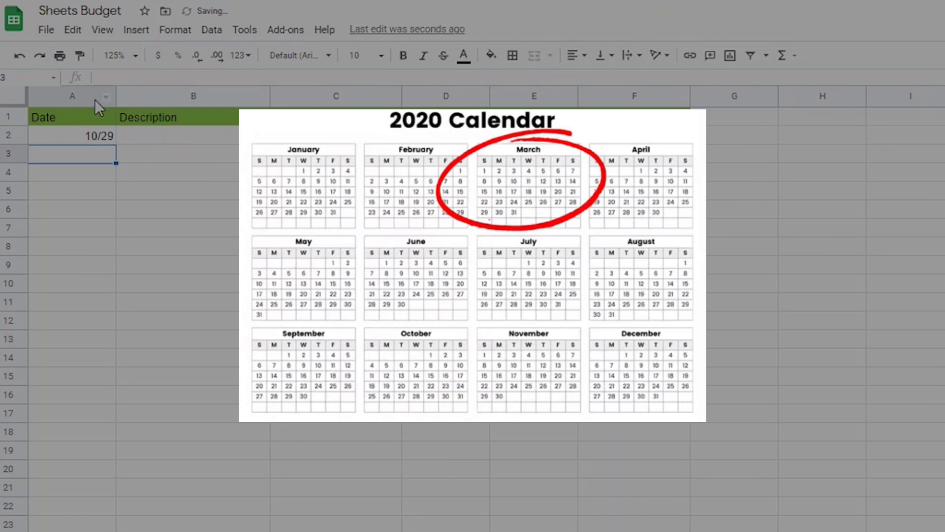
Fill row 2 with Starting Balance as description and category, and $1,000.00 as both income and running balance
{"action": "left_click", "coordinate": [201, 137]}
{"action": "type", "text": "Starting Balance"}
{"action": "key", "text": "Tab"}
{"action": "type", "text": "Starting Balance"}
{"action": "key", "text": "Tab"}
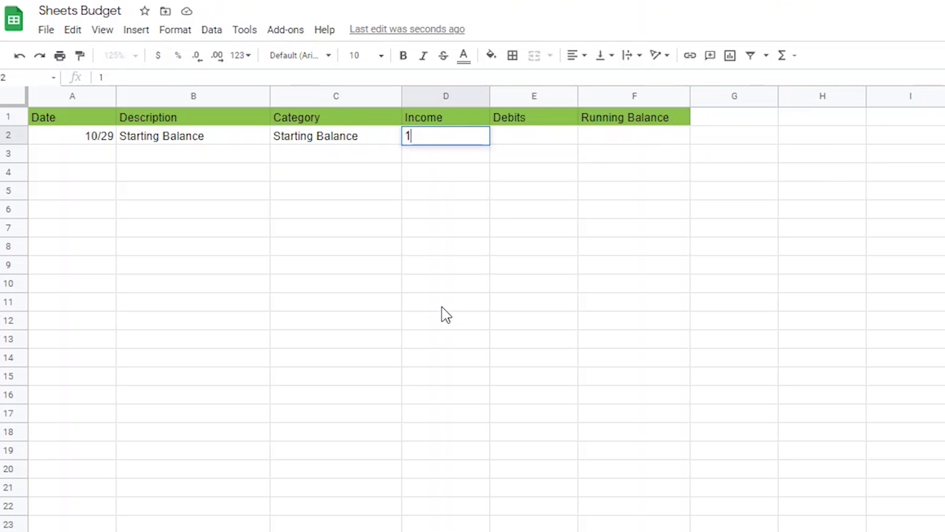
{"action": "type", "text": "1800"}
{"action": "left_click", "coordinate": [637, 135]}
{"action": "type", "text": "1800"}
{"action": "key", "text": "Return"}
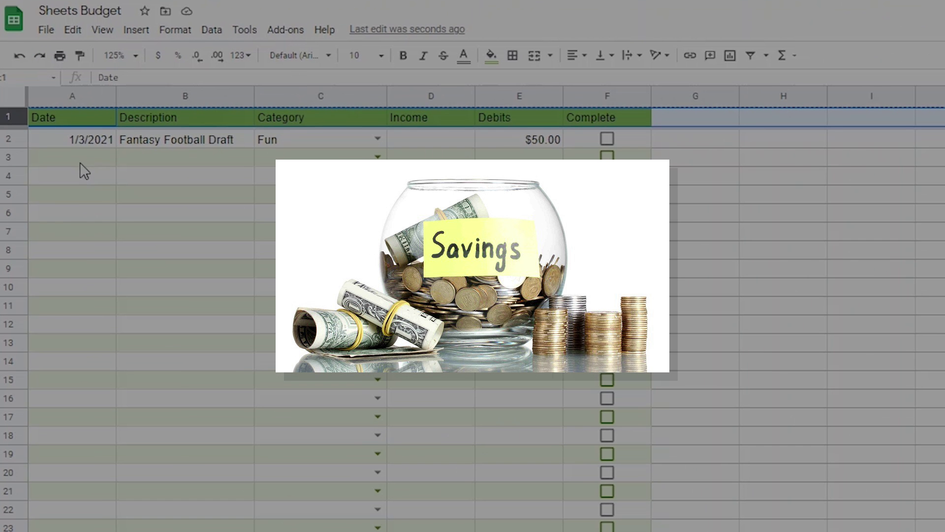
Record an Automatic Transfer in row 3 dated 10/29/2021, with category Transfer to Savings and a $100.00 debit
{"action": "left_click", "coordinate": [81, 158]}
{"action": "type", "text": "10/29/2021"}
{"action": "key", "text": "Tab"}
{"action": "type", "text": "Automatic Transfer"}
{"action": "key", "text": "Tab"}
{"action": "key", "text": "Return"}
{"action": "key", "text": "Return"}
{"action": "key", "text": "Tab"}
{"action": "key", "text": "Tab"}
{"action": "type", "text": "1"}
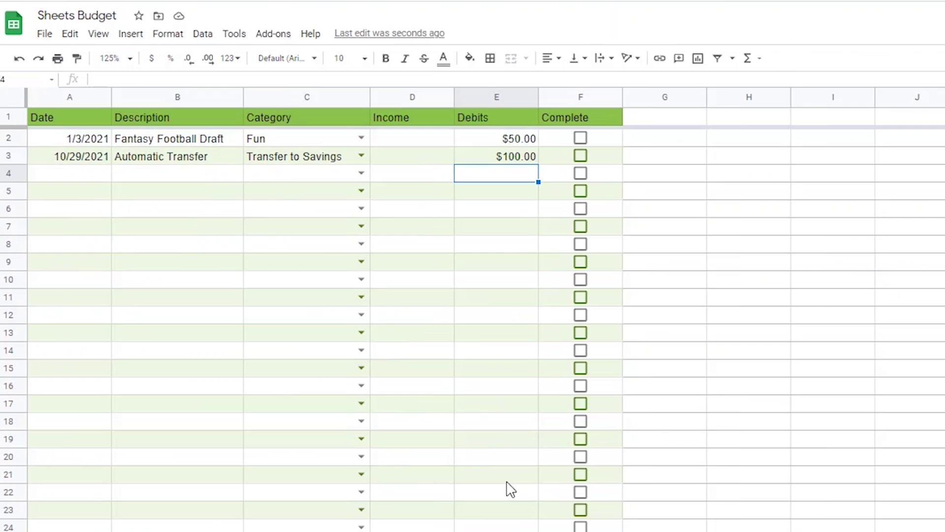
Enter 10/29/2021 and the description Transfer to Checking in row 4, and choose its category from the list
{"action": "left_click", "coordinate": [61, 179]}
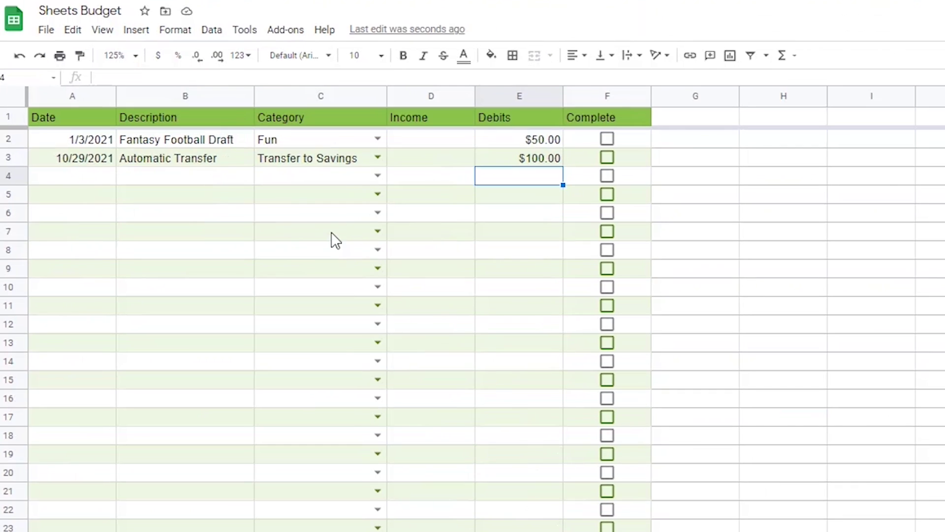
{"action": "type", "text": "10/29/2021"}
{"action": "key", "text": "Tab"}
{"action": "type", "text": "Transfer to Checking"}
{"action": "key", "text": "Tab"}
{"action": "key", "text": "Return"}
{"action": "left_click", "coordinate": [282, 326]}
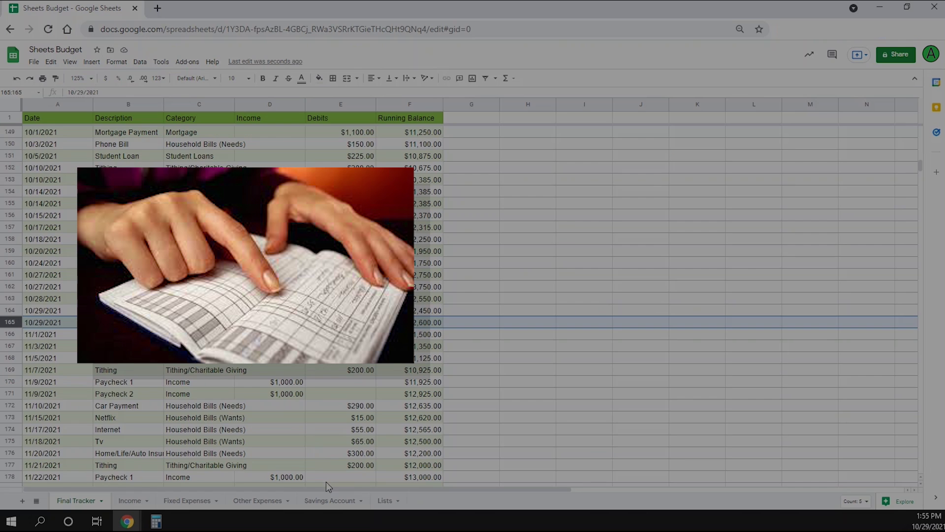
Begin a Query formula in A3 of the Savings Account sheet on Final Tracker columns A:E, selecting A, B, C, E, D
{"action": "left_click", "coordinate": [334, 500]}
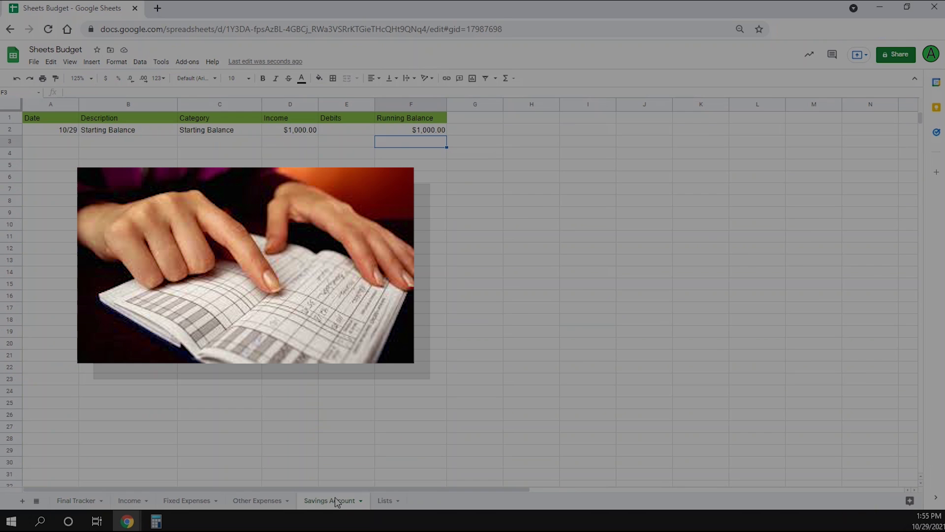
{"action": "left_click", "coordinate": [50, 141]}
{"action": "type", "text": "=Query("}
{"action": "left_click", "coordinate": [76, 500]}
{"action": "left_click_drag", "start_coordinate": [58, 104], "coordinate": [313, 104]}
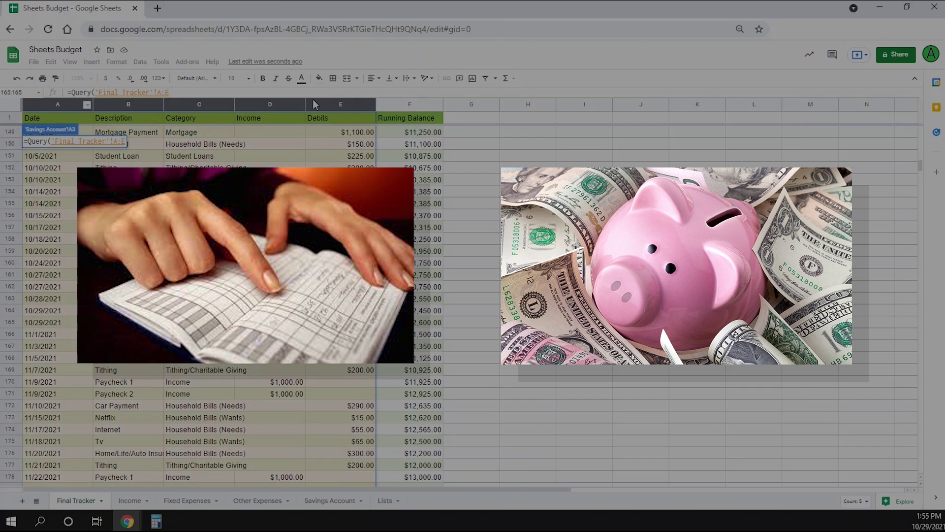
{"action": "type", "text": ", \"Select A, B, C, E, D"}
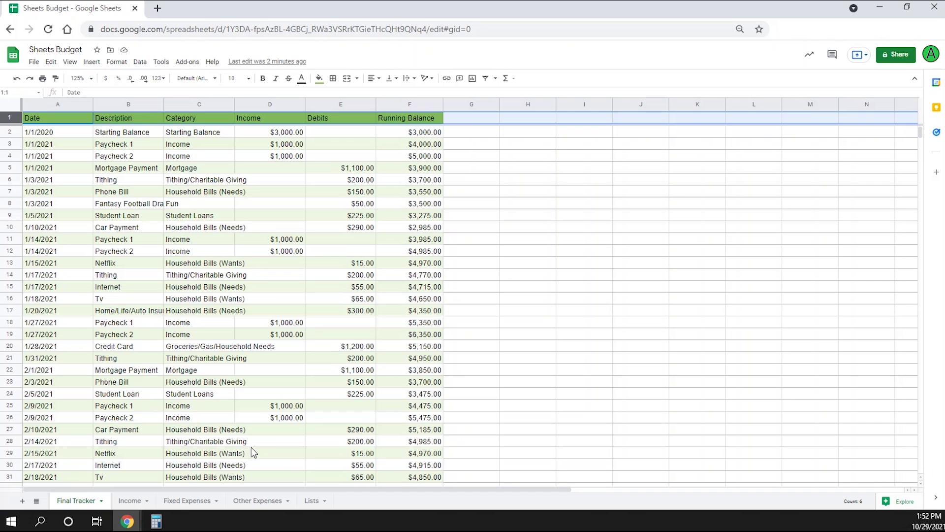
Change the Transfer category on the Lists sheet to Transfer to Savings
{"action": "left_click", "coordinate": [319, 505]}
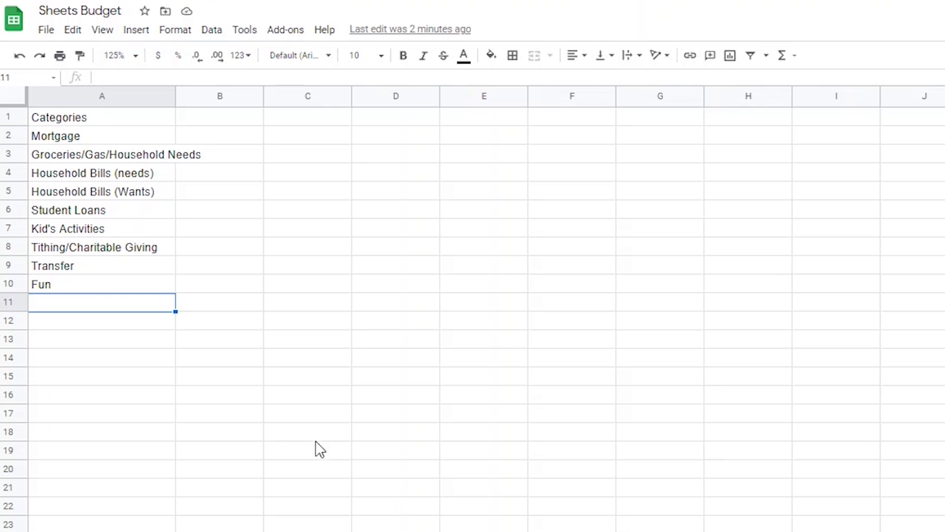
{"action": "left_click", "coordinate": [64, 266]}
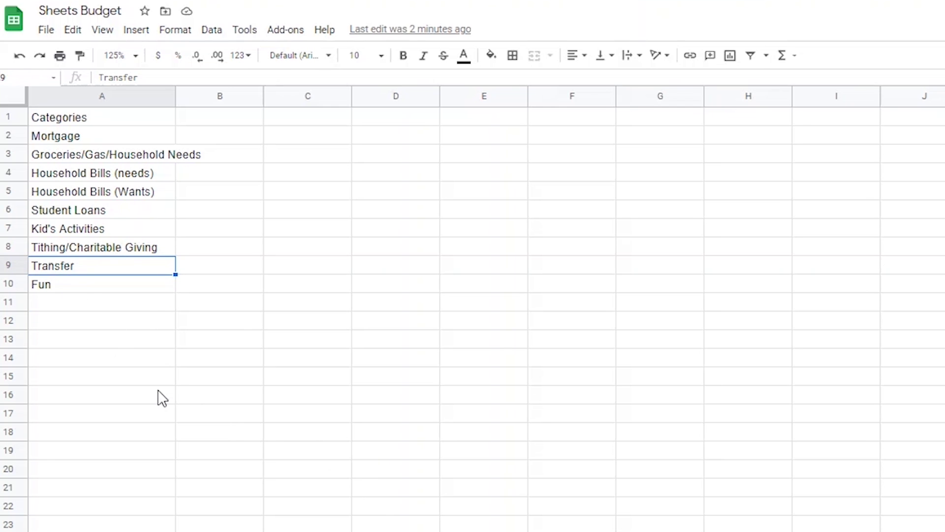
{"action": "type", "text": "Trans"}
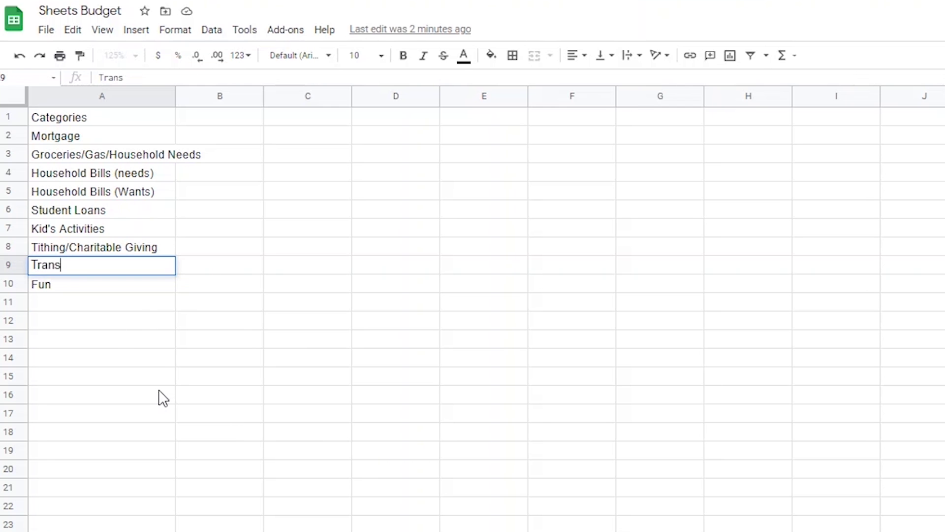
{"action": "type", "text": "fer to Savings"}
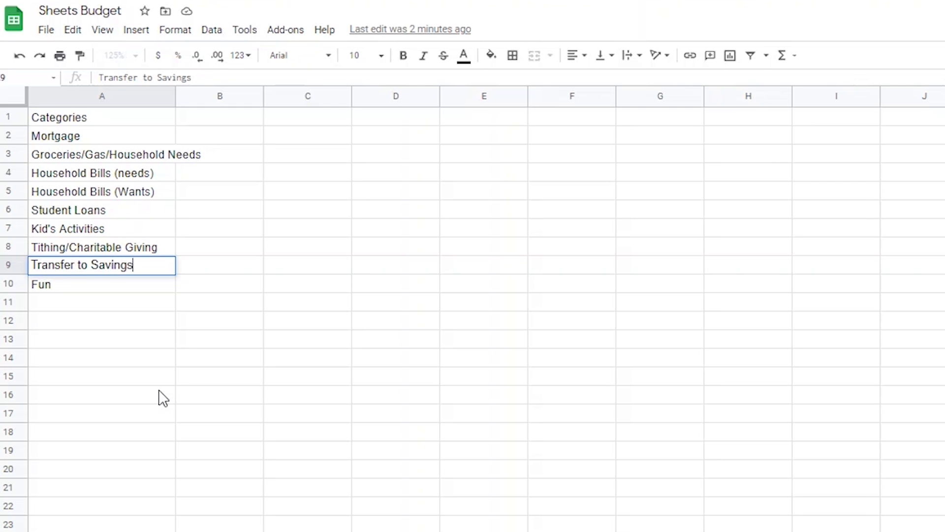
{"action": "key", "text": "Return"}
Enter Transfer to Checking in A10 and Fun in A11 of the categories list
{"action": "type", "text": "Tran"}
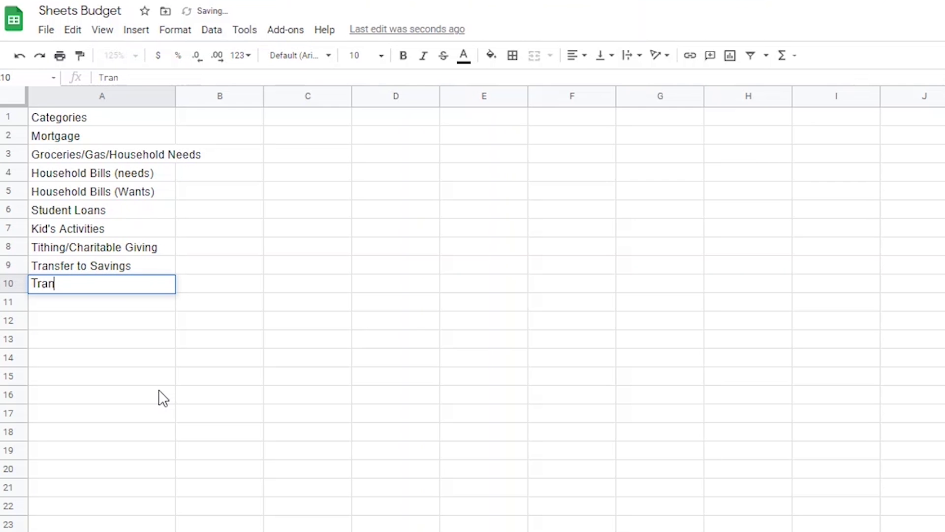
{"action": "type", "text": "sfer to Checking"}
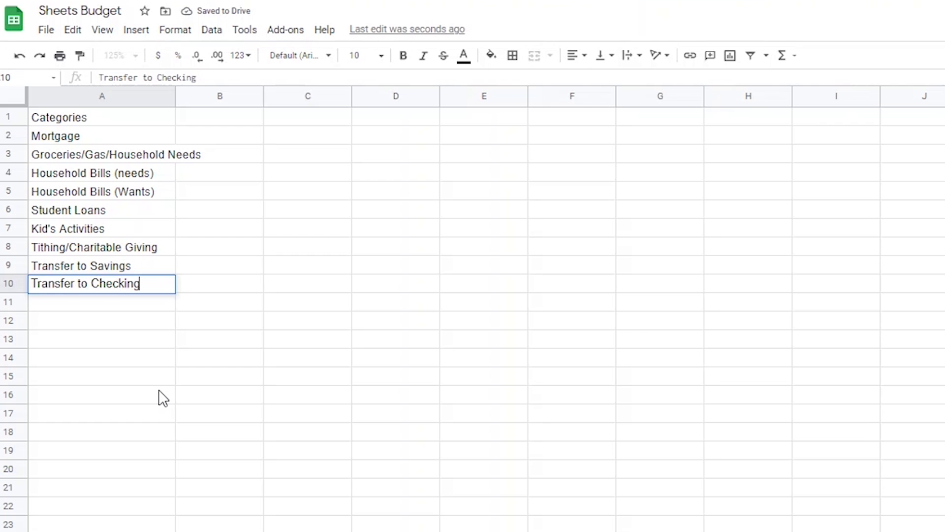
{"action": "key", "text": "Return"}
{"action": "type", "text": "Fu"}
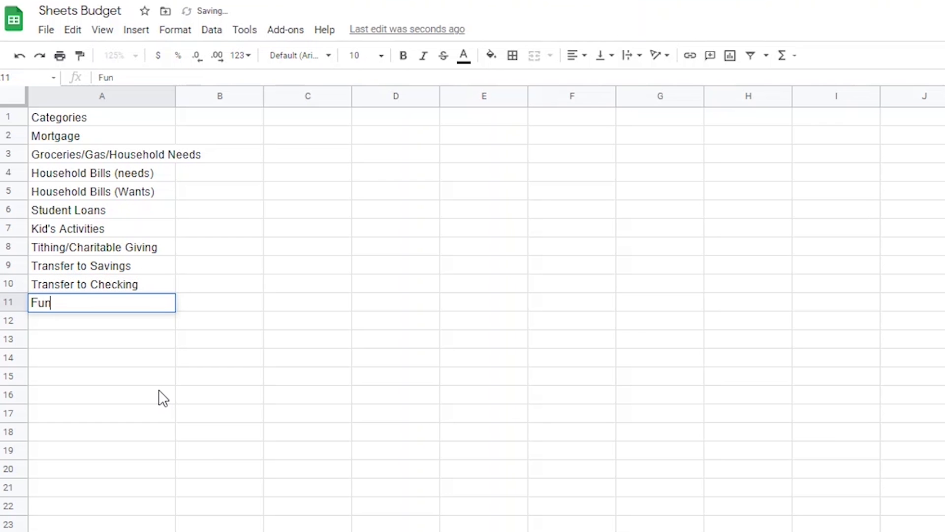
{"action": "type", "text": "n"}
{"action": "key", "text": "Return"}
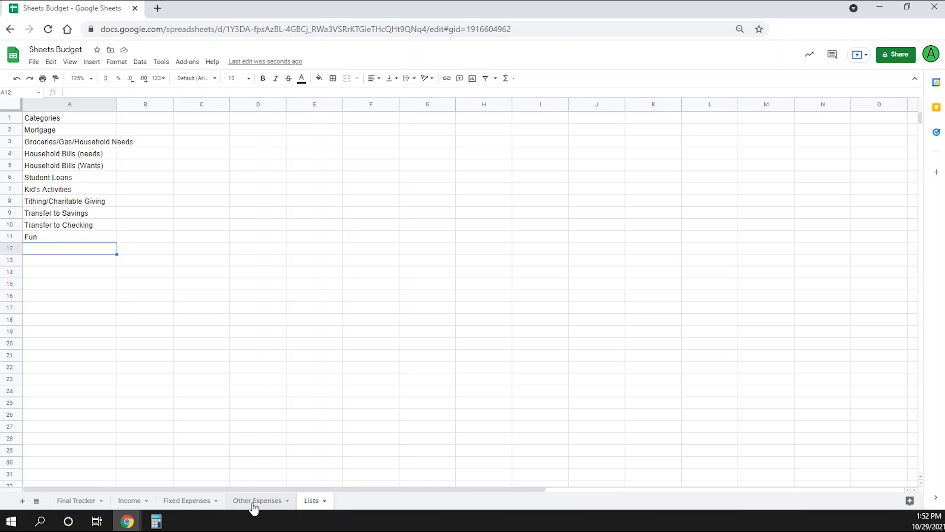
Add a new sheet after Other Expenses and name it Savings Account
{"action": "left_click", "coordinate": [253, 503]}
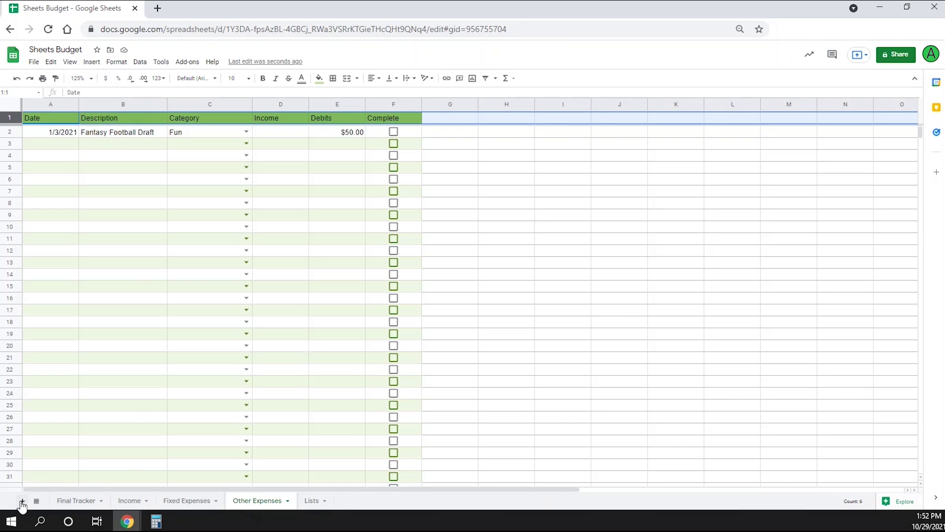
{"action": "left_click", "coordinate": [22, 502]}
{"action": "right_click", "coordinate": [311, 503]}
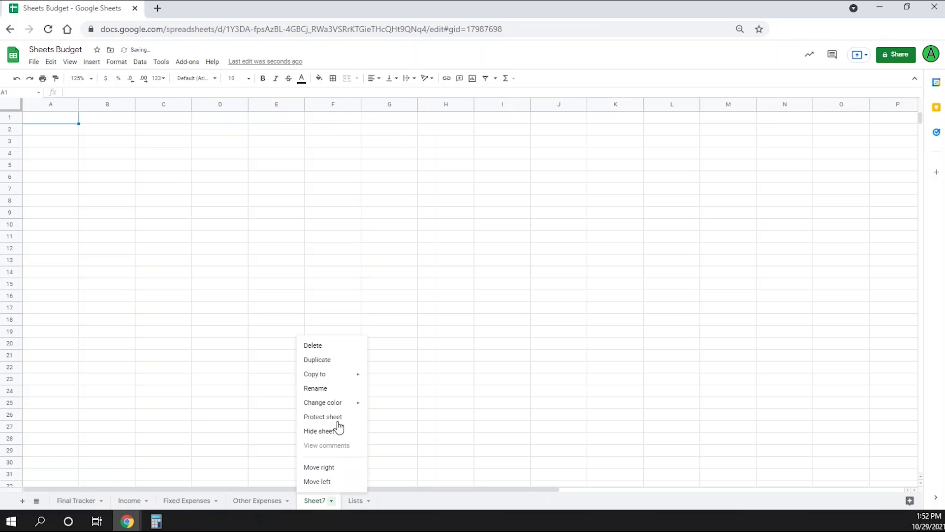
{"action": "left_click", "coordinate": [332, 388]}
{"action": "type", "text": "S"}
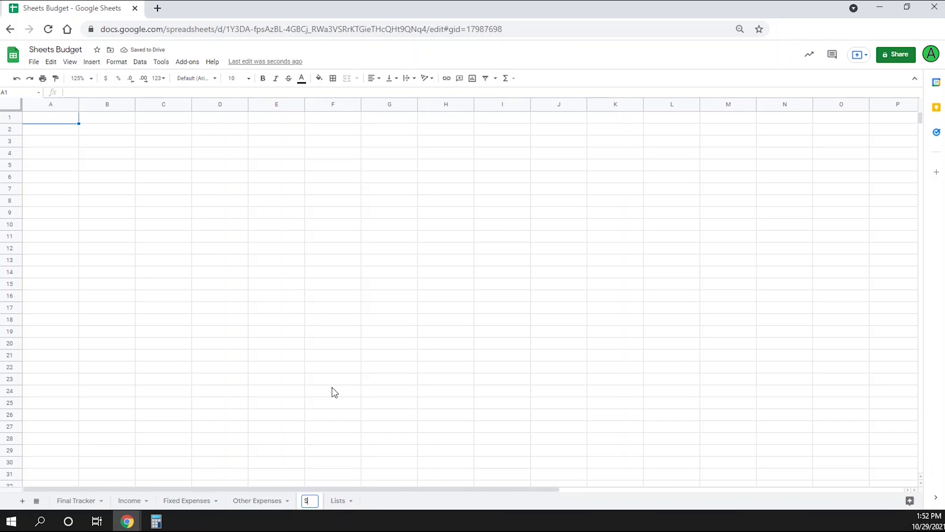
{"action": "type", "text": "avings Account"}
{"action": "key", "text": "Return"}
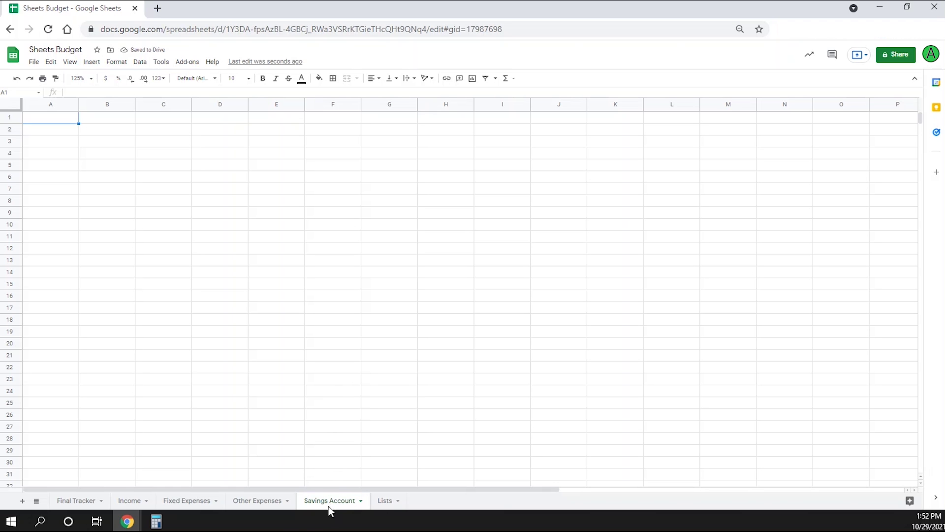
Copy the header row of the Other Expenses sheet into row 1 of the Savings Account sheet
{"action": "left_click", "coordinate": [256, 501]}
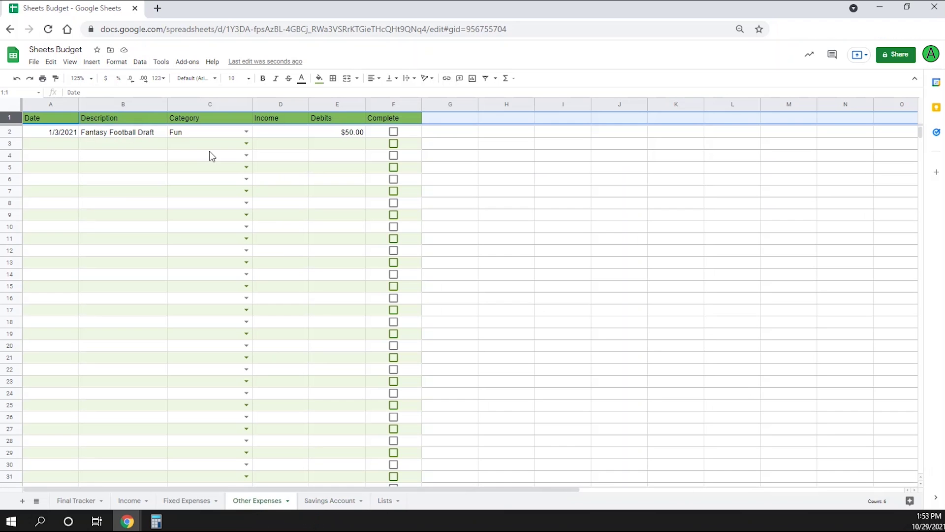
{"action": "key", "text": "ctrl+c"}
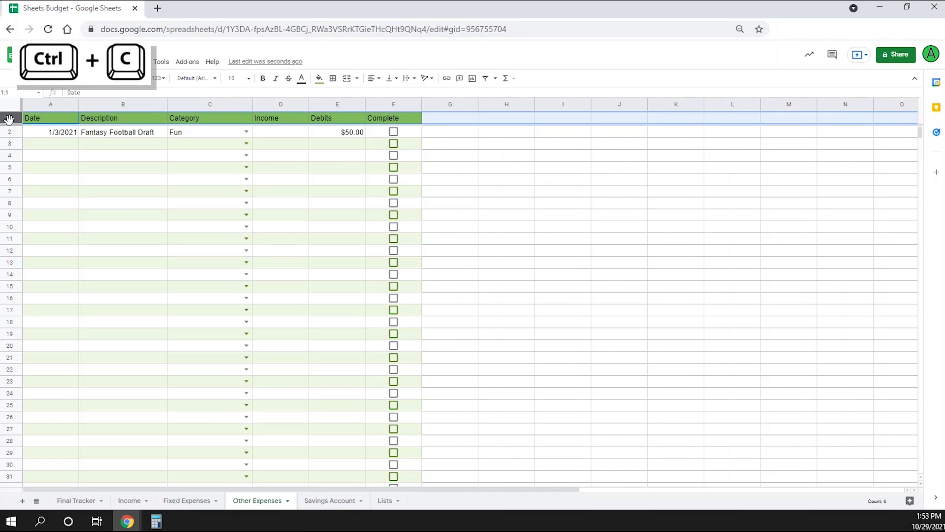
{"action": "left_click", "coordinate": [347, 500]}
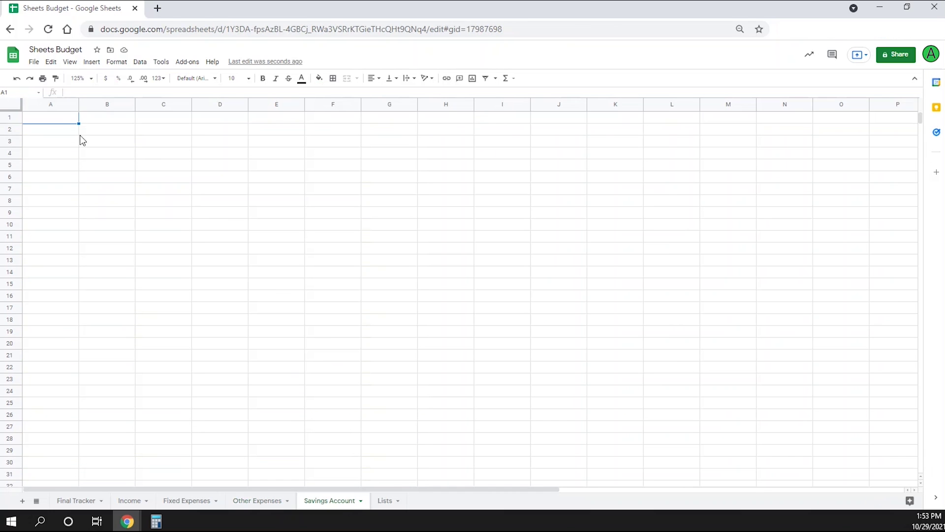
{"action": "left_click", "coordinate": [61, 123]}
{"action": "key", "text": "ctrl+v"}
Widen the Description and Category columns of the Savings Account sheet
{"action": "left_click", "coordinate": [107, 104]}
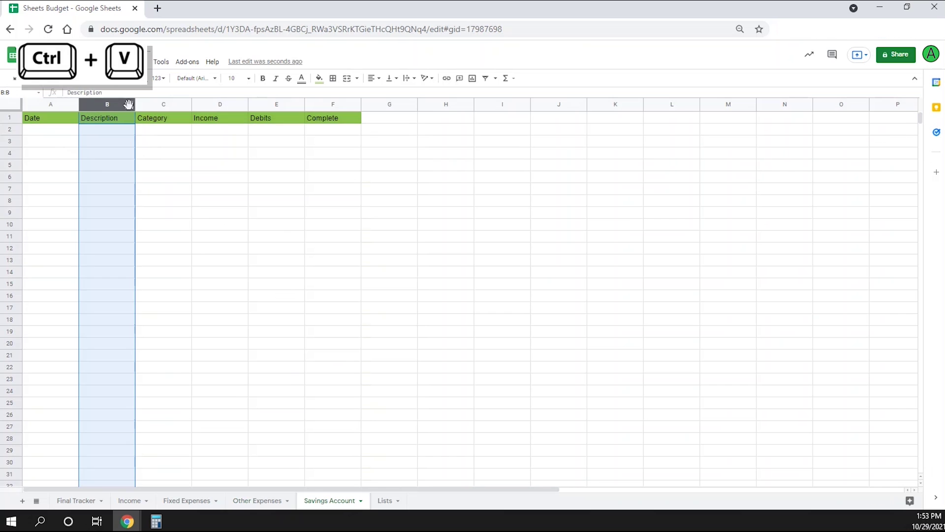
{"action": "left_click_drag", "start_coordinate": [135, 104], "coordinate": [261, 105]}
{"action": "left_click", "coordinate": [207, 105]}
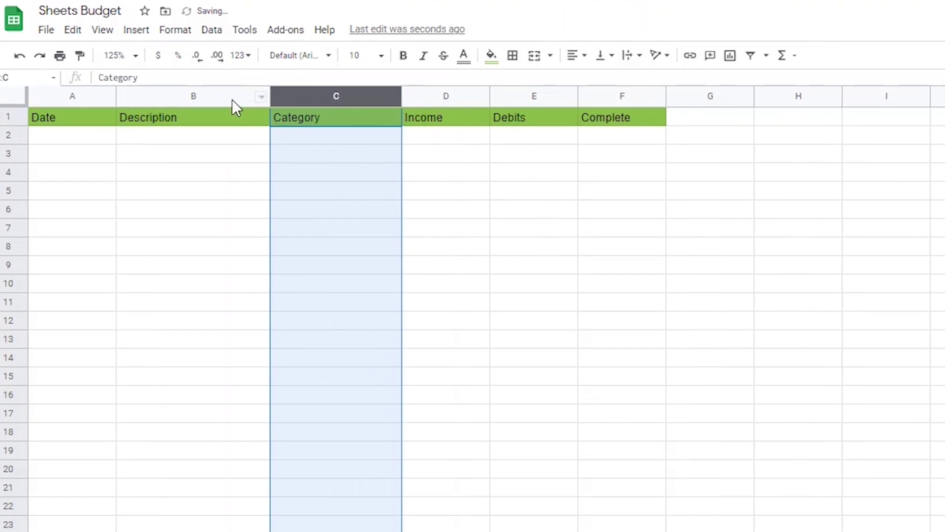
{"action": "left_click", "coordinate": [153, 104]}
Replace the Complete header in F1 with Running Balance
{"action": "left_click", "coordinate": [411, 118]}
{"action": "type", "text": "R"}
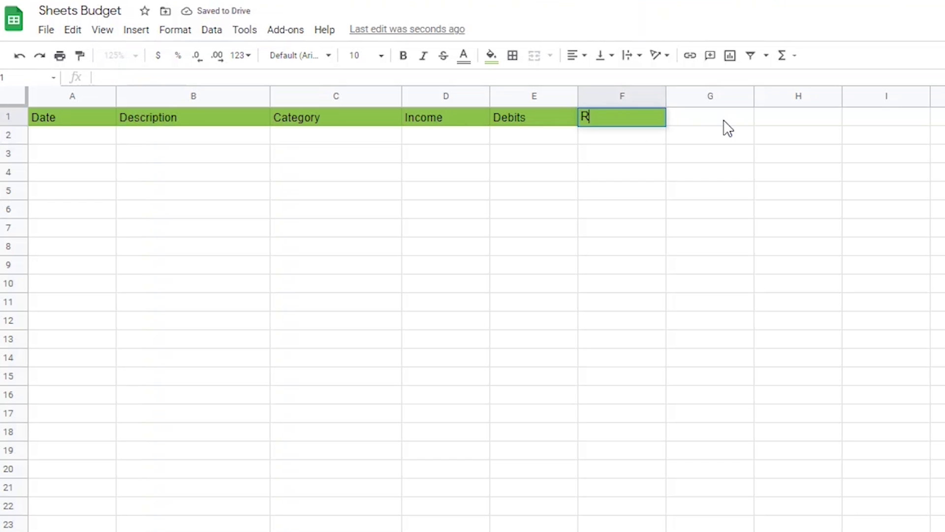
{"action": "type", "text": "unning Balance"}
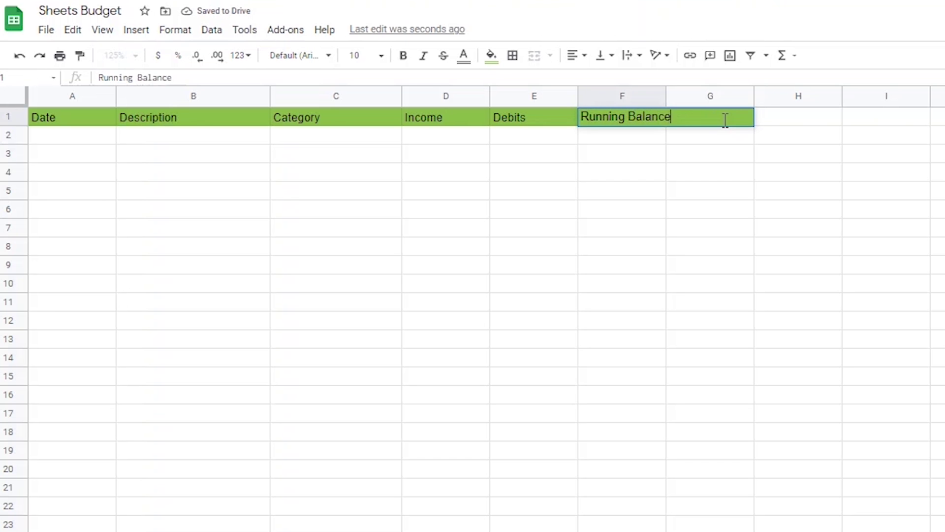
{"action": "key", "text": "Return"}
Widen column F to fit its header and format the Income, Debits and Running Balance columns as currency
{"action": "left_click_drag", "start_coordinate": [669, 97], "coordinate": [691, 96]}
{"action": "left_click_drag", "start_coordinate": [449, 98], "coordinate": [601, 91]}
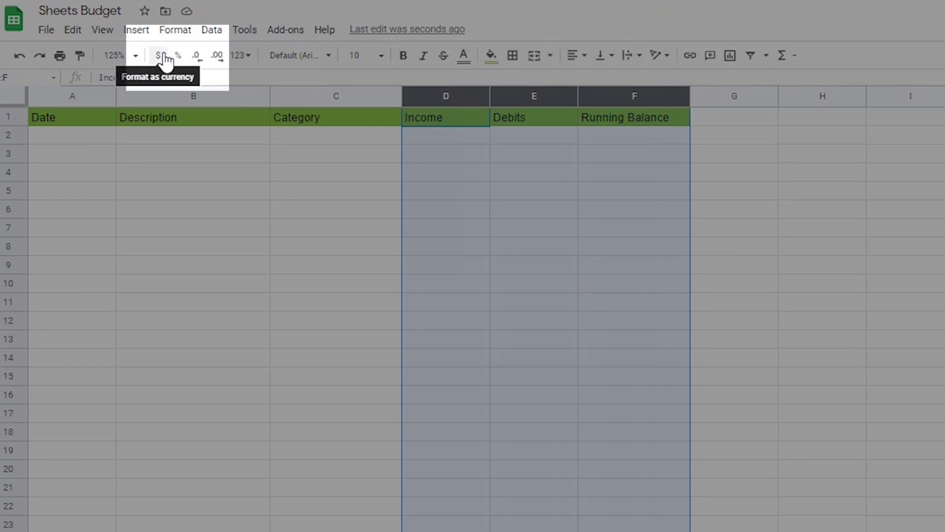
{"action": "left_click", "coordinate": [164, 55]}
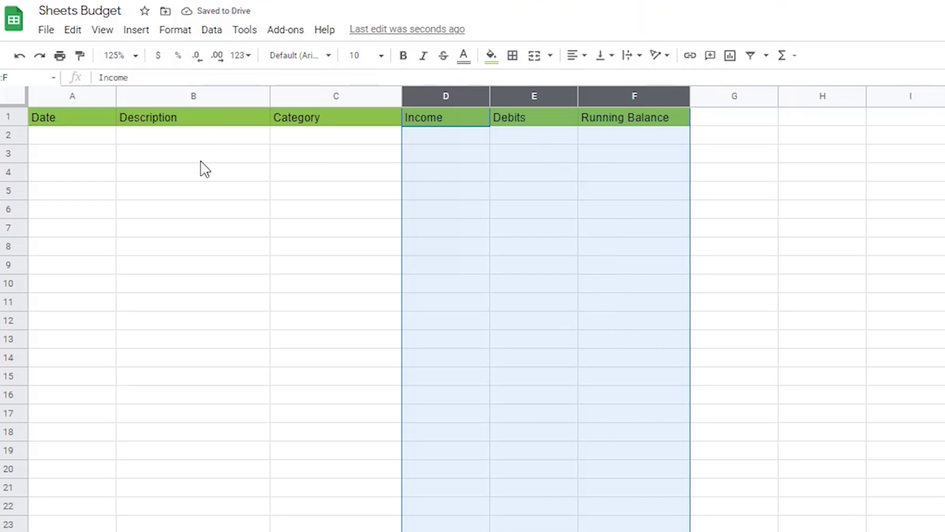
Enter 10/29 as the date and Starting Balance as both description and category in row 2 of the Savings Account sheet
{"action": "left_click", "coordinate": [89, 139]}
{"action": "type", "text": "10/29"}
{"action": "key", "text": "Return"}
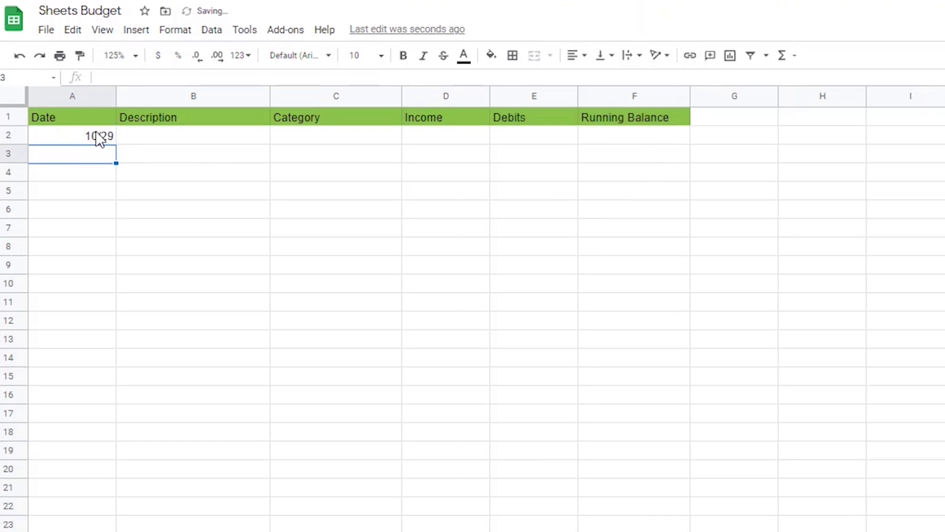
{"action": "left_click", "coordinate": [202, 141]}
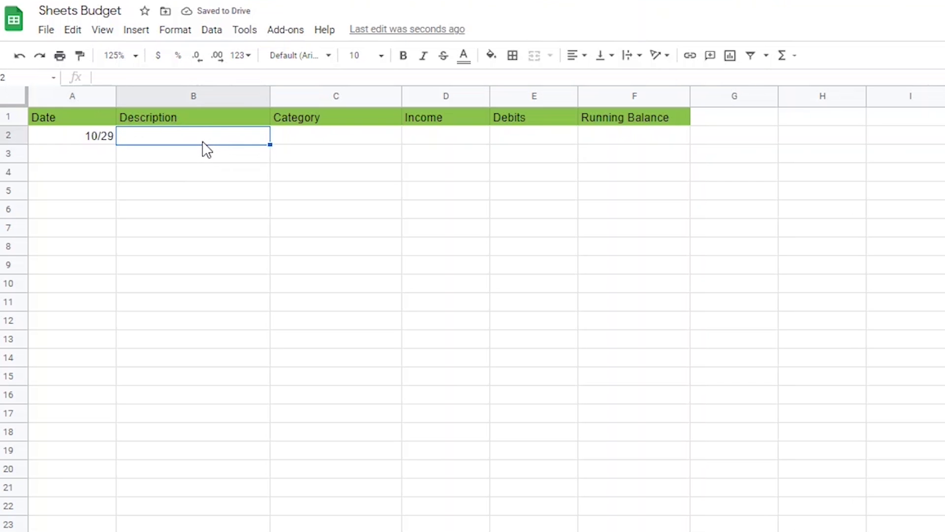
{"action": "type", "text": "Starting "}
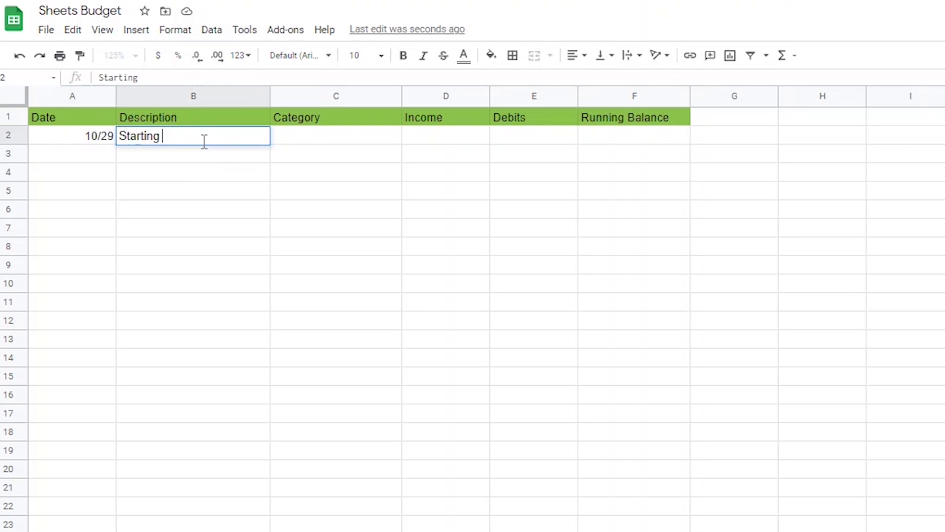
{"action": "type", "text": "Balance"}
{"action": "key", "text": "Return"}
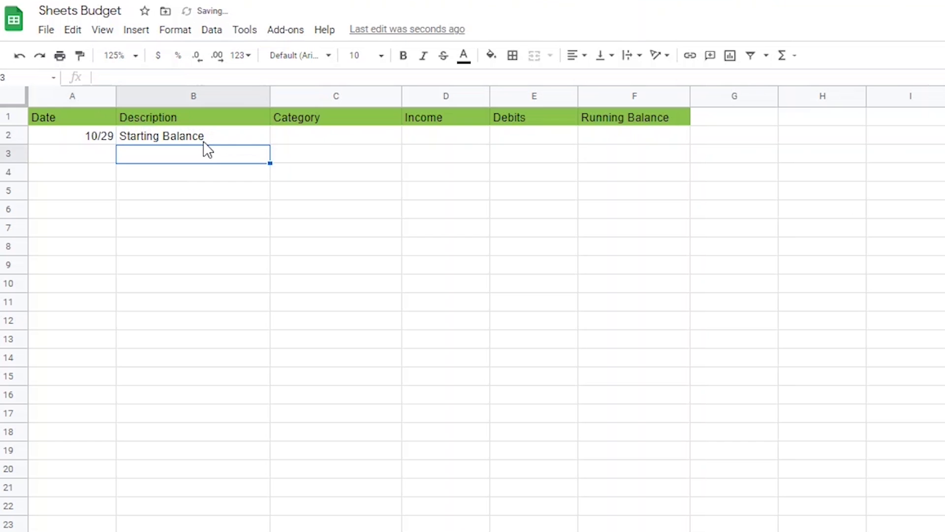
{"action": "left_click", "coordinate": [333, 140]}
{"action": "type", "text": "Star"}
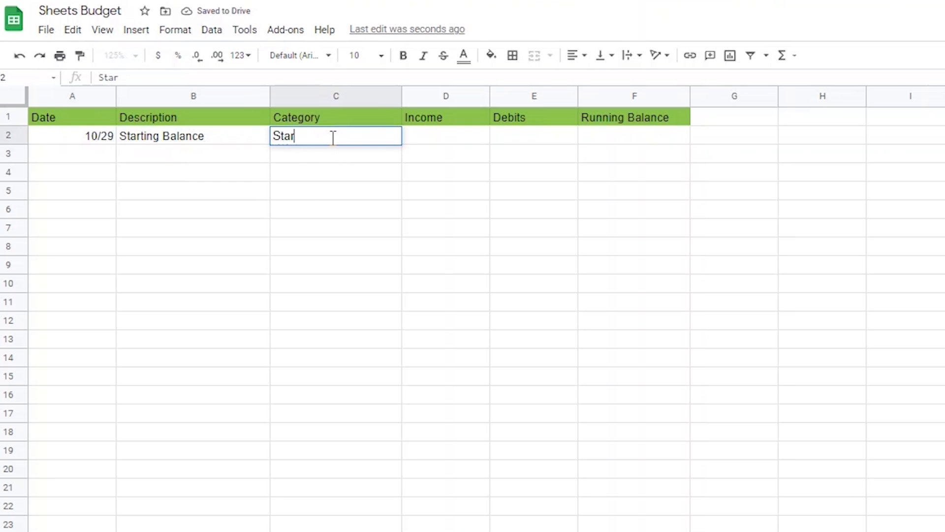
{"action": "type", "text": "ting Balance"}
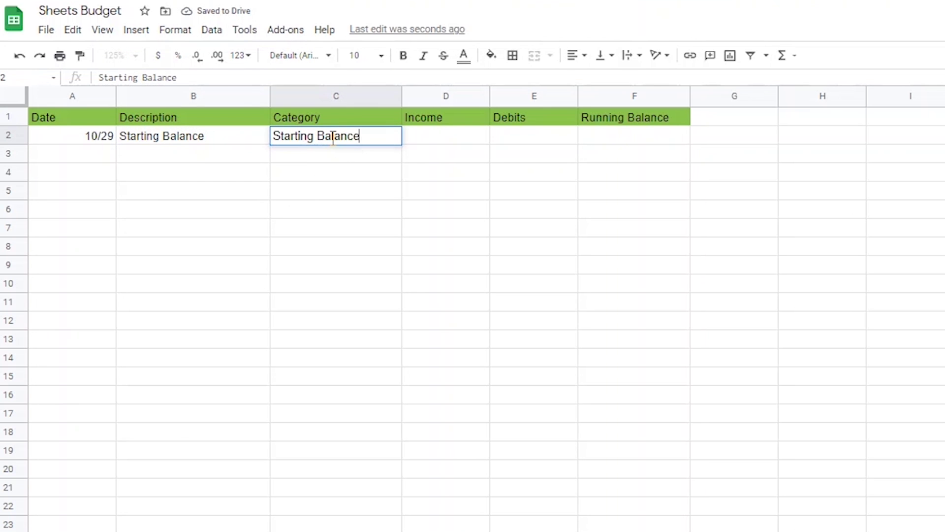
{"action": "key", "text": "Tab"}
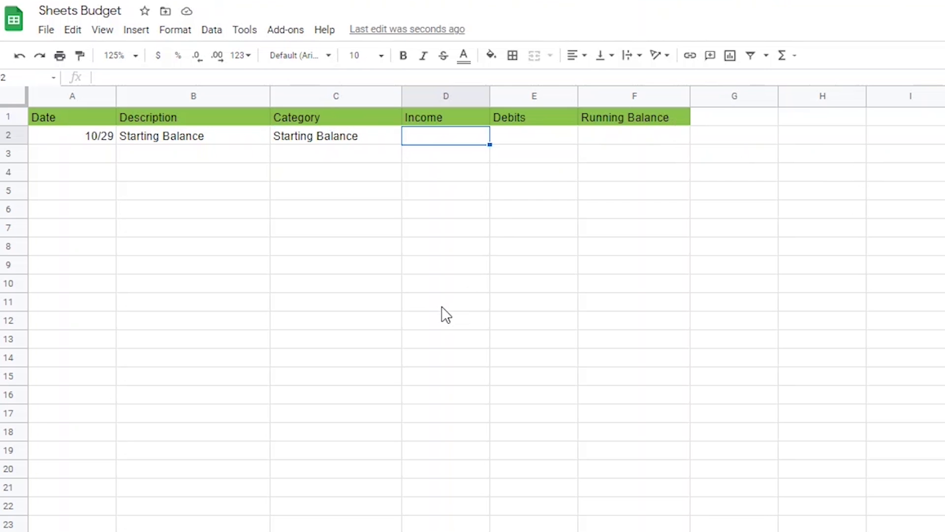
Enter 1000 as both the Income and the Running Balance of the starting balance row
{"action": "type", "text": "1000"}
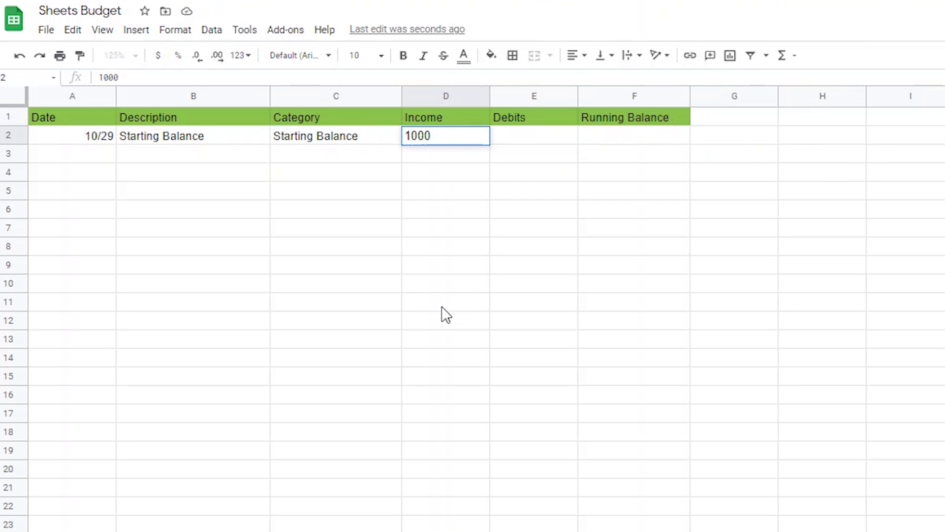
{"action": "key", "text": "Tab"}
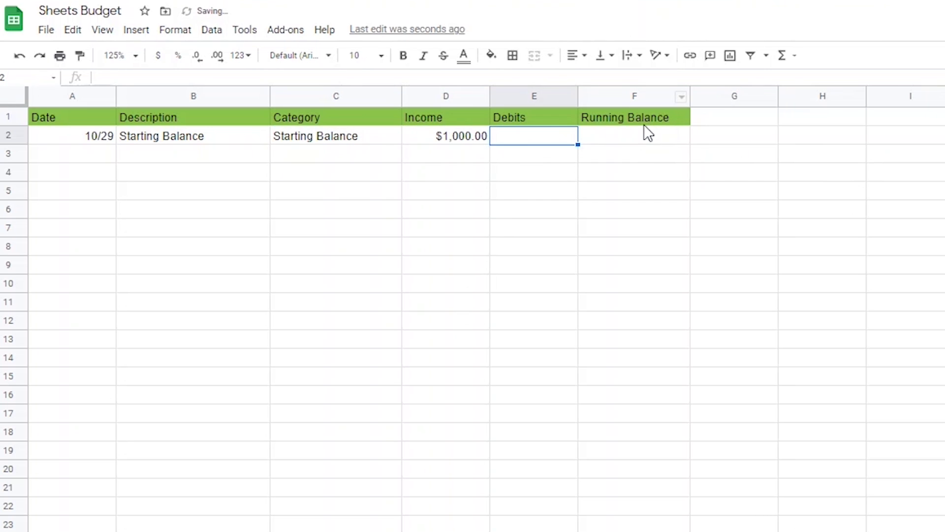
{"action": "left_click", "coordinate": [637, 139]}
{"action": "type", "text": "1000"}
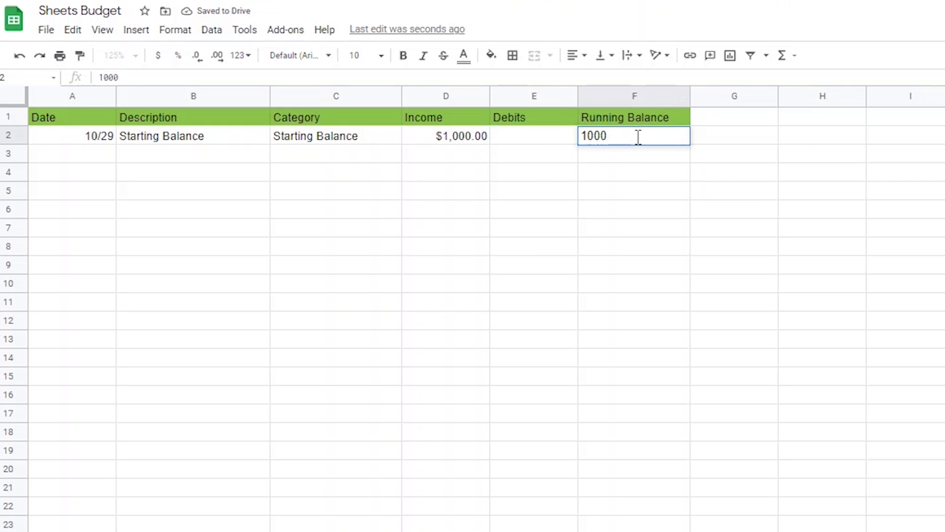
{"action": "key", "text": "Return"}
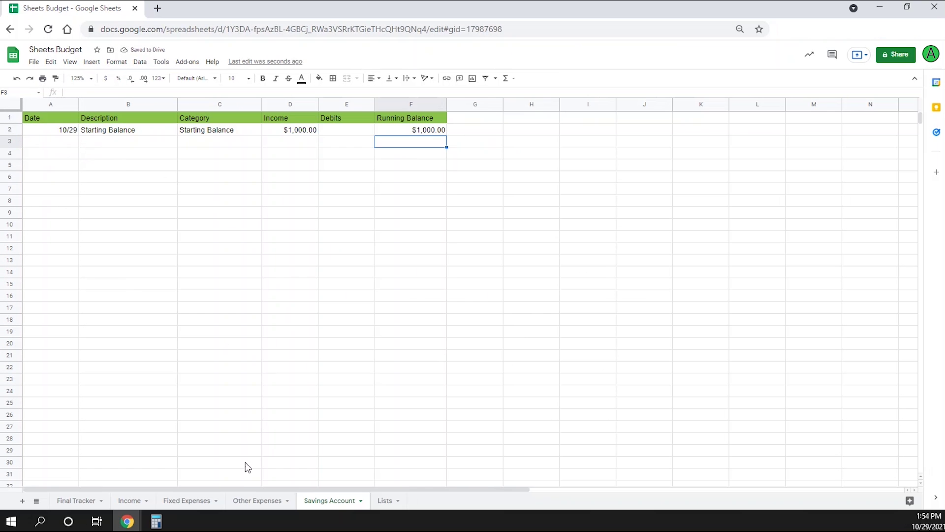
Start a new entry in row 3 of the Other Expenses sheet dated 10/29 with the description Automatic Transfer
{"action": "left_click", "coordinate": [266, 497]}
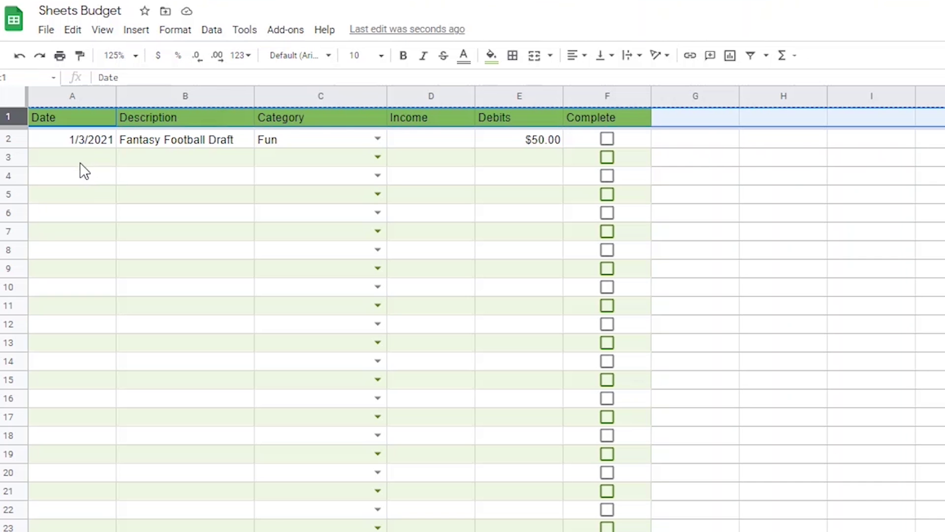
{"action": "left_click", "coordinate": [80, 164]}
{"action": "type", "text": "10/29"}
{"action": "key", "text": "Tab"}
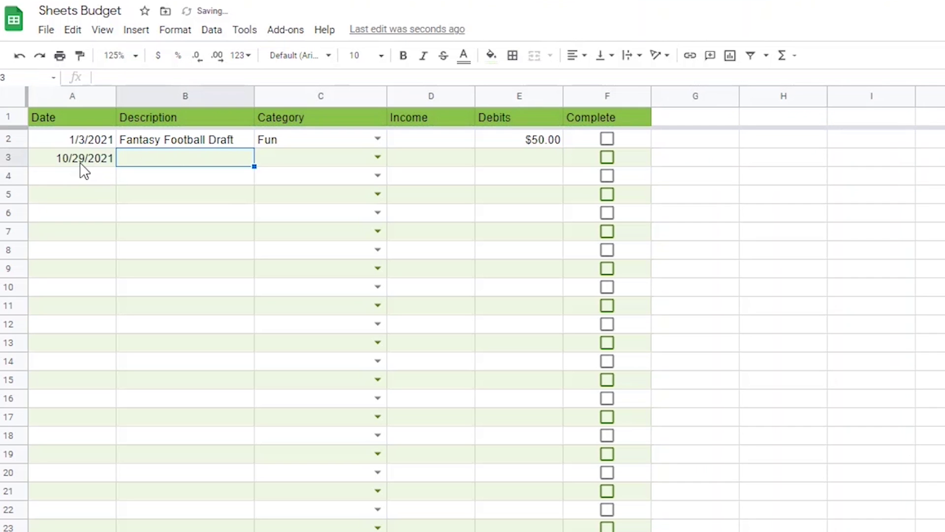
{"action": "type", "text": "Automatic Transfer"}
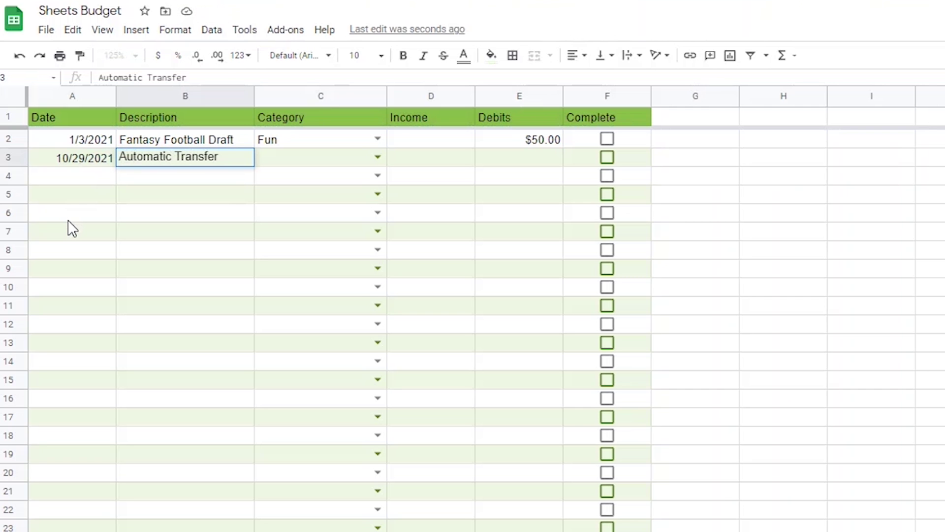
{"action": "key", "text": "Tab"}
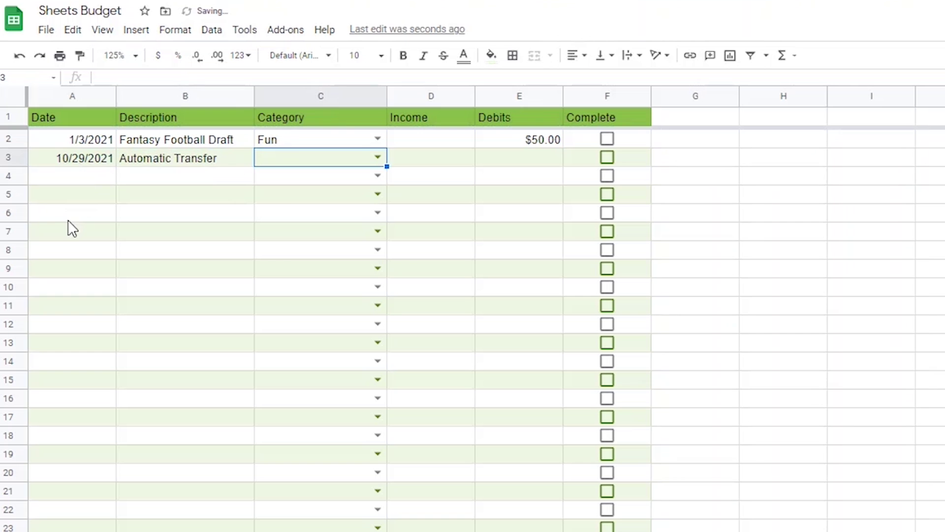
Set the Automatic Transfer entry's category to Transfer to Savings and its debit to 100
{"action": "left_click", "coordinate": [378, 157]}
{"action": "left_click", "coordinate": [325, 303]}
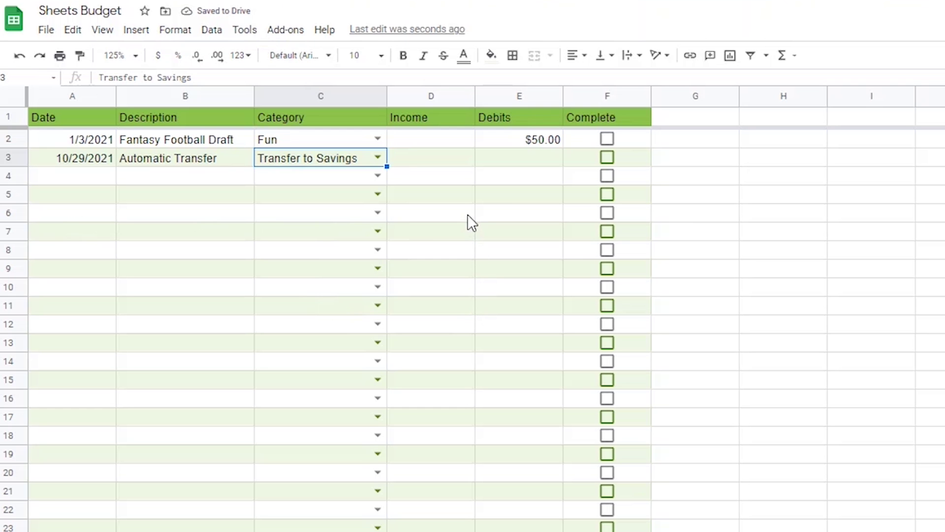
{"action": "left_click", "coordinate": [524, 164]}
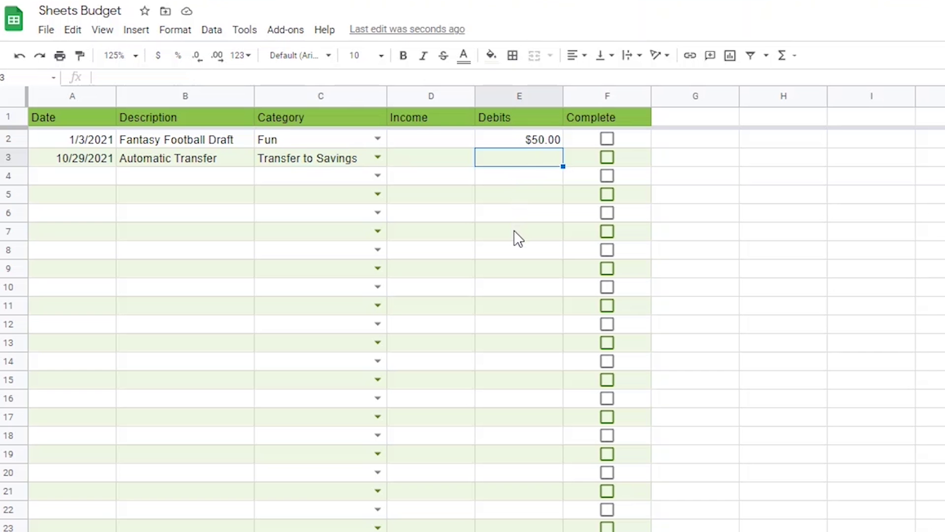
{"action": "type", "text": "100"}
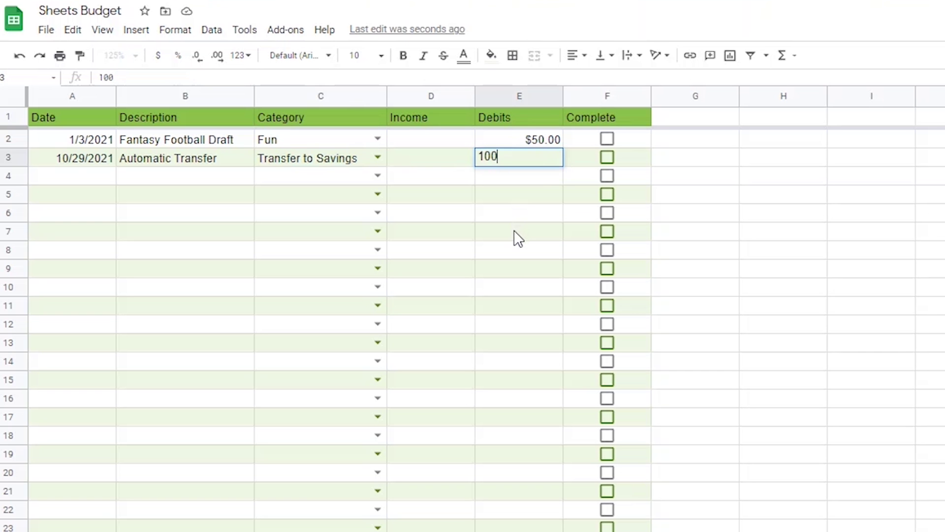
{"action": "key", "text": "Return"}
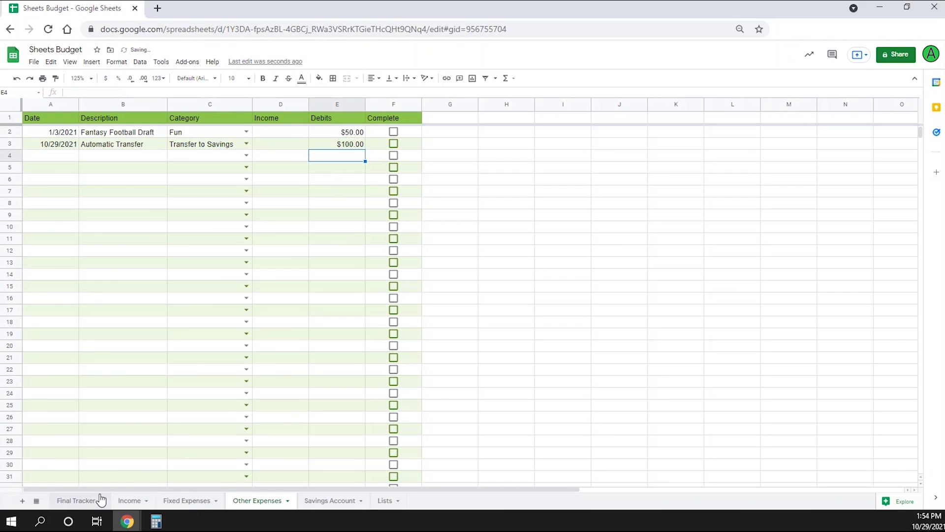
Find the 10/29/2021 Automatic Transfer row in the Final Tracker sheet and select it
{"action": "left_click", "coordinate": [79, 500]}
{"action": "scroll", "coordinate": [93, 330], "scroll_direction": "down", "scroll_amount": 20}
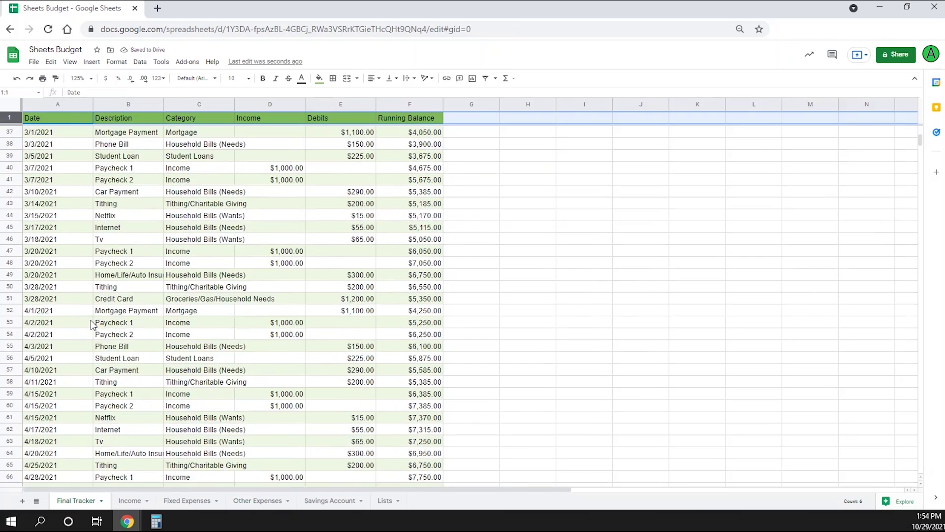
{"action": "scroll", "coordinate": [97, 314], "scroll_direction": "down", "scroll_amount": 17}
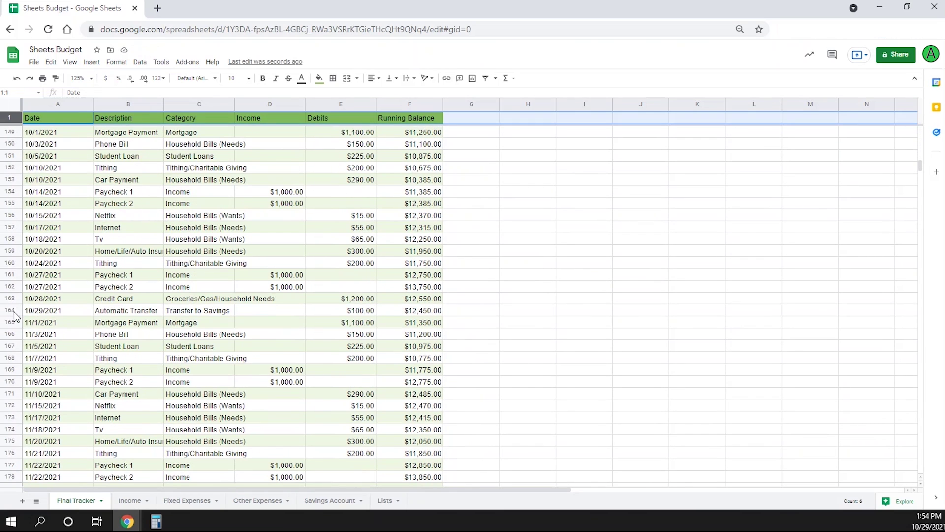
{"action": "left_click", "coordinate": [10, 310]}
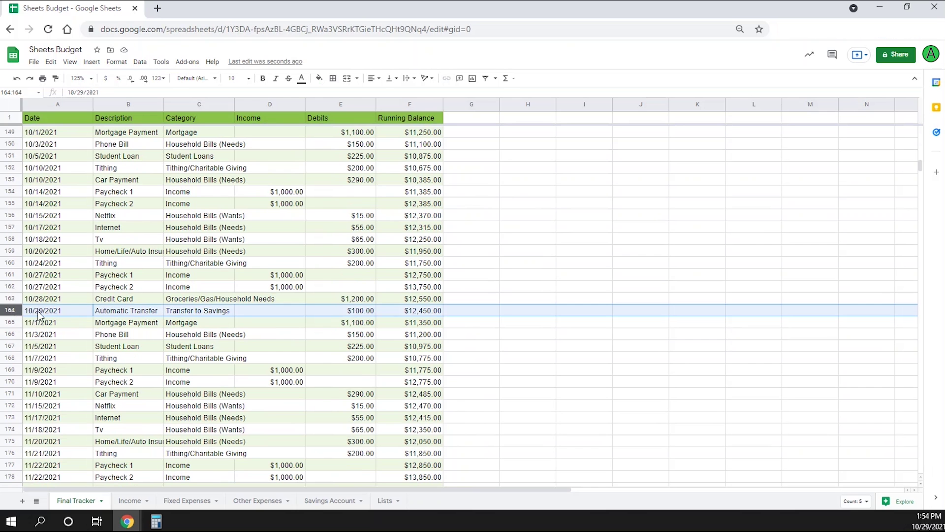
Start a new entry in row 4 of the Other Expenses sheet dated 10/29/2021 with the description Transfer to Checking
{"action": "left_click", "coordinate": [246, 502]}
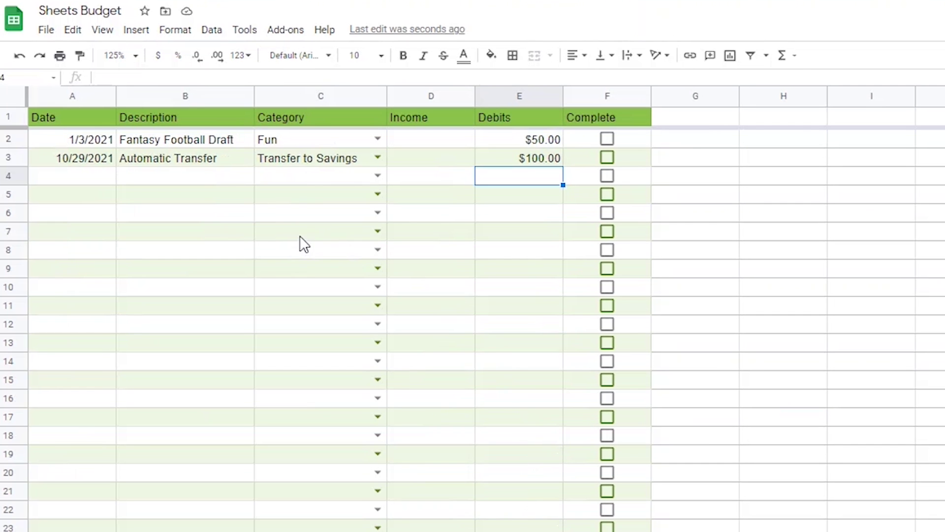
{"action": "left_click", "coordinate": [62, 179]}
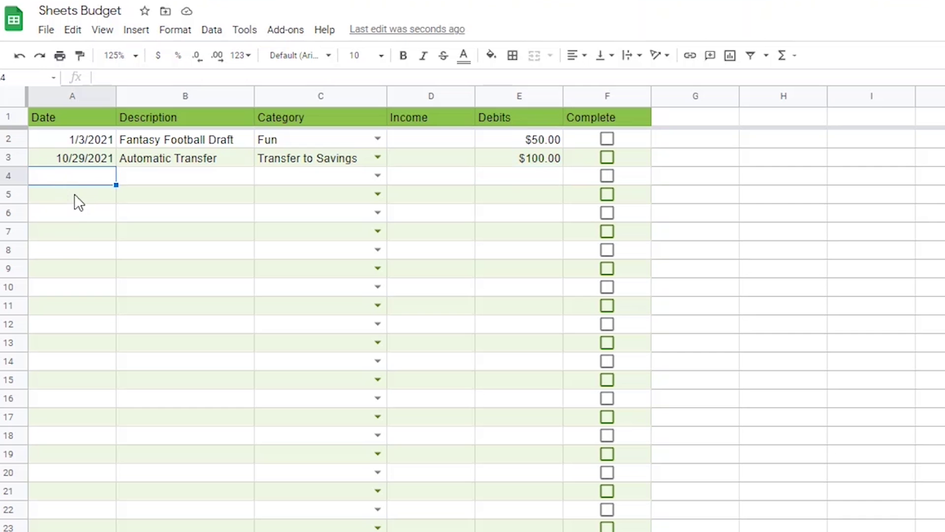
{"action": "type", "text": "10/29/2021"}
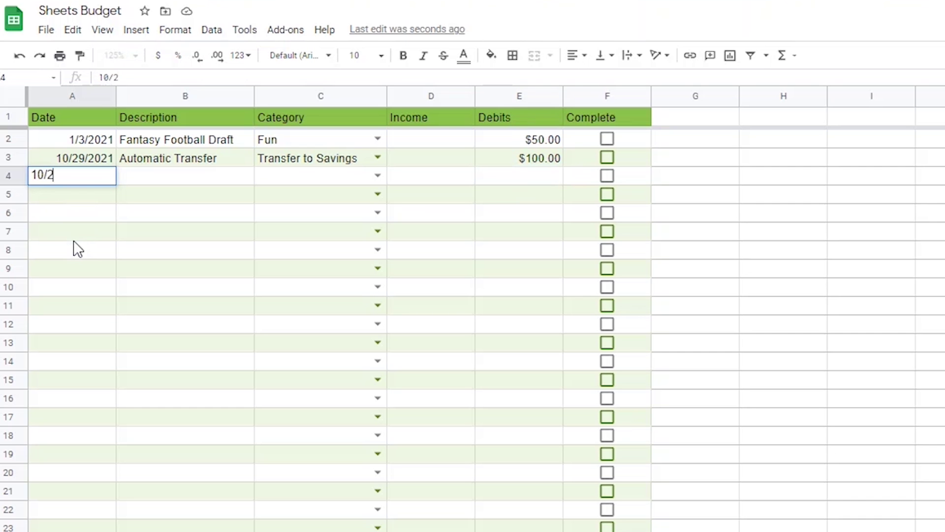
{"action": "key", "text": "Tab"}
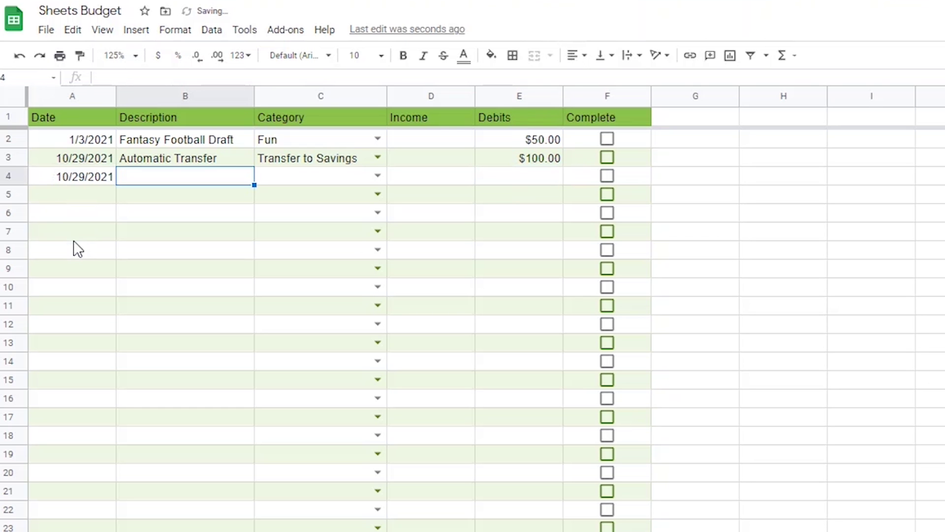
{"action": "type", "text": "Transfer to"}
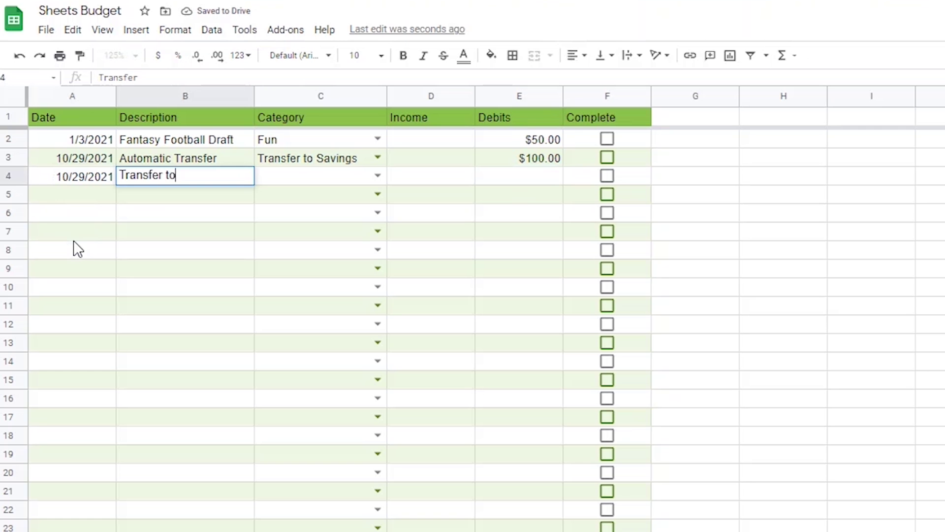
{"action": "type", "text": " Checking"}
{"action": "key", "text": "Tab"}
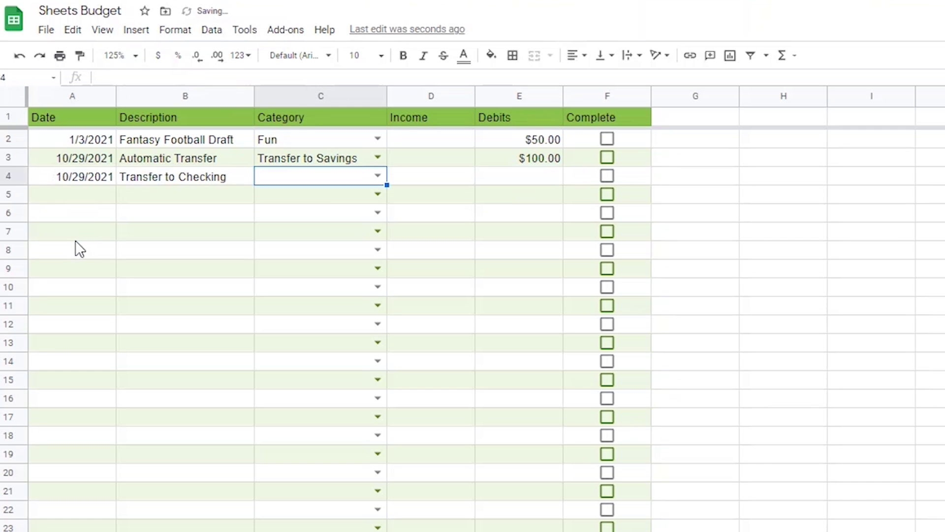
Set the row 4 entry's category to Transfer to Checking and its income to 150
{"action": "left_click", "coordinate": [377, 176]}
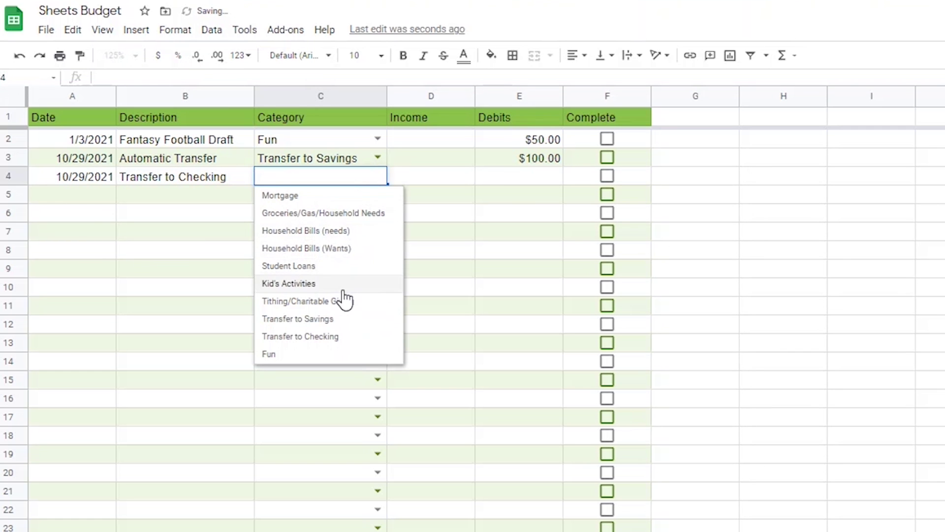
{"action": "left_click", "coordinate": [312, 336]}
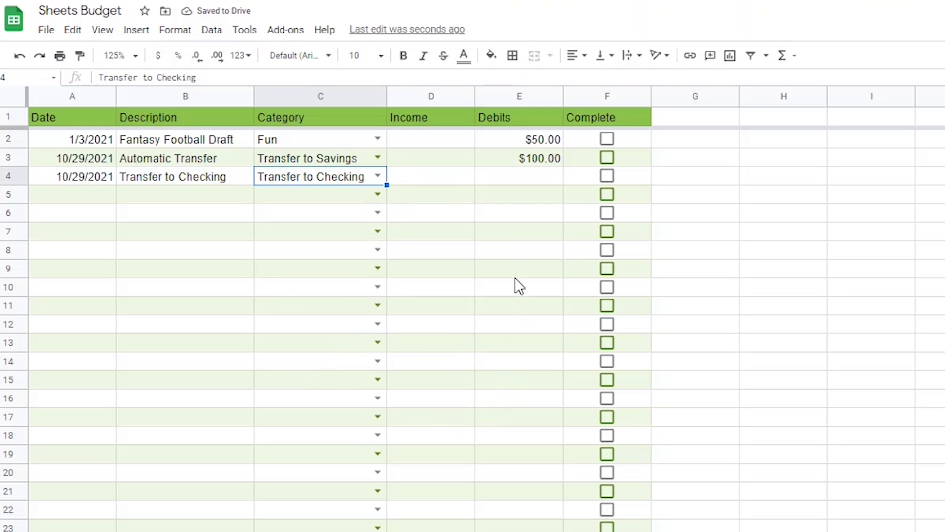
{"action": "left_click", "coordinate": [464, 175]}
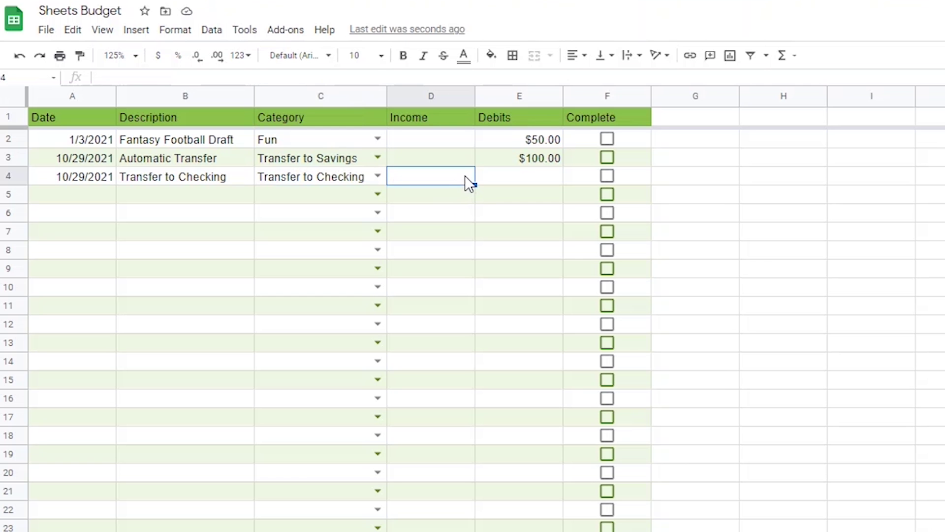
{"action": "type", "text": "150"}
{"action": "key", "text": "Return"}
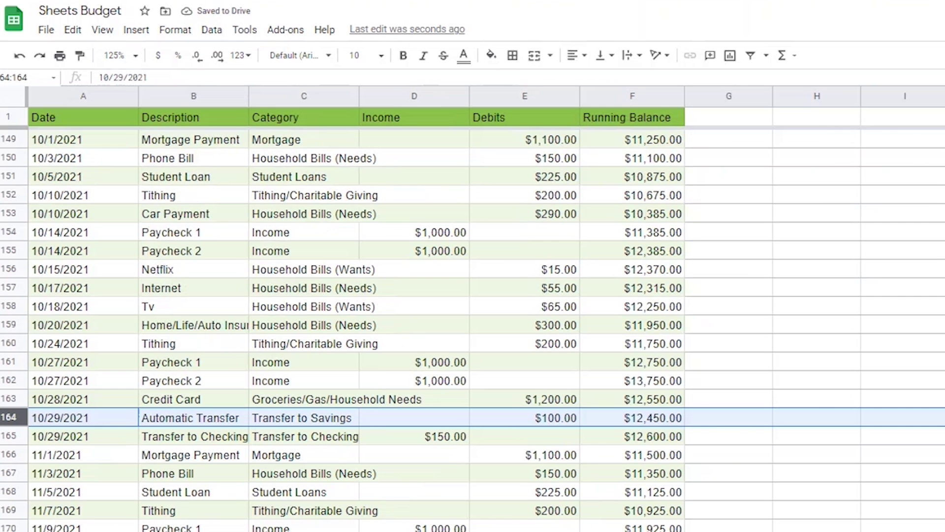
Start a QUERY formula in cell A3 of the Savings Account sheet with Final Tracker columns A:E as its data range
{"action": "left_click", "coordinate": [14, 435]}
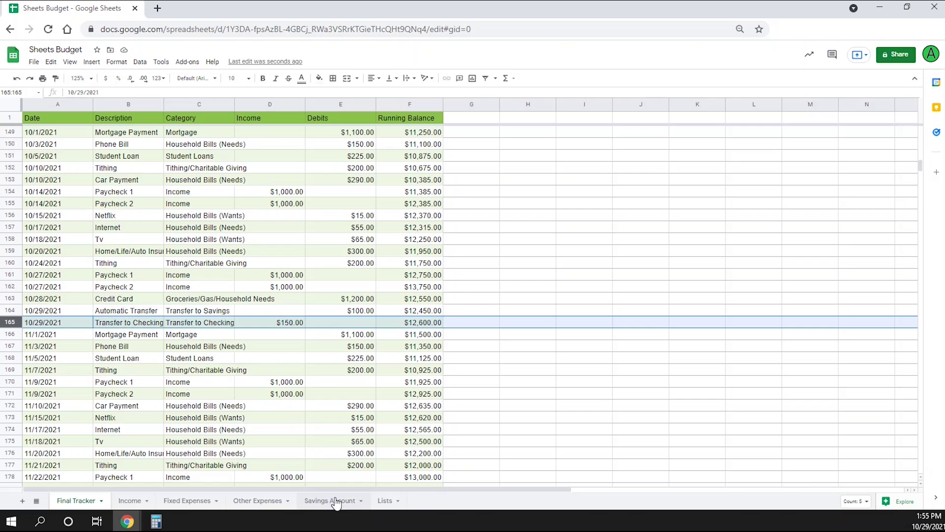
{"action": "left_click", "coordinate": [337, 501]}
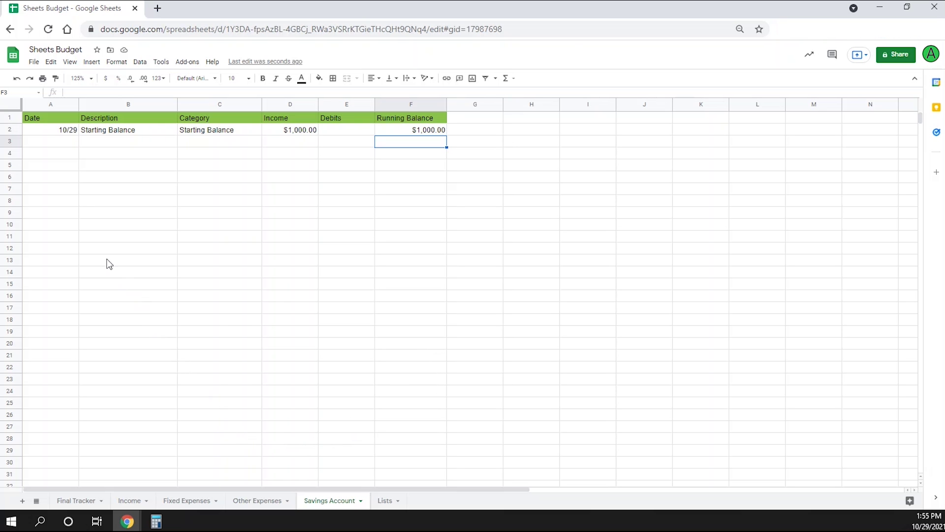
{"action": "left_click", "coordinate": [53, 145]}
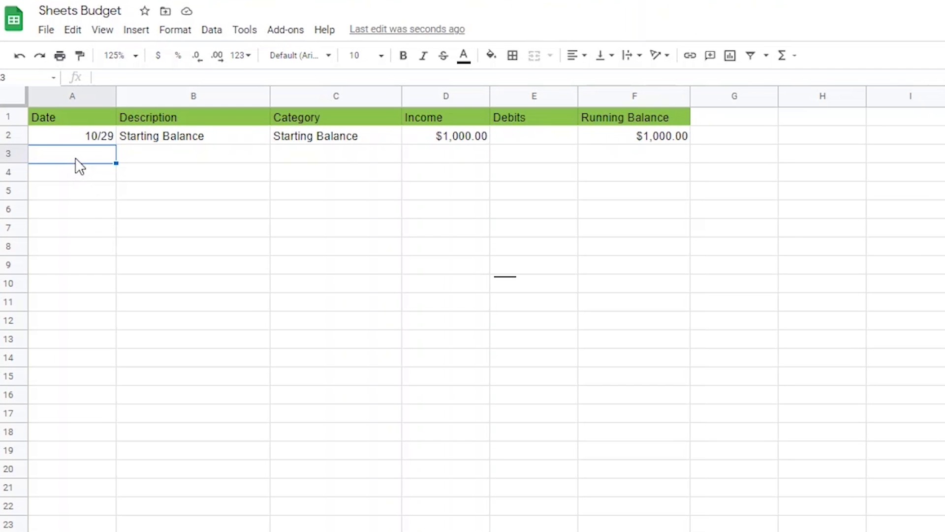
{"action": "type", "text": "=Query"}
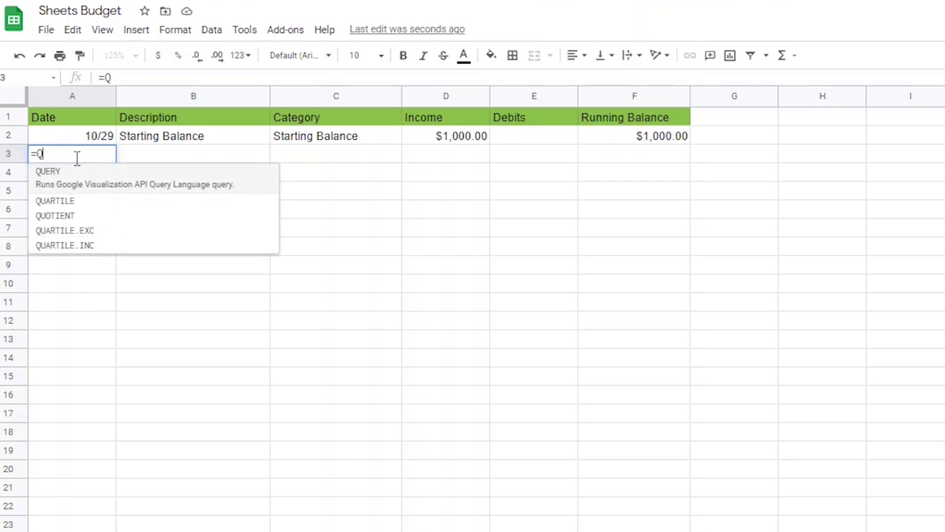
{"action": "type", "text": "("}
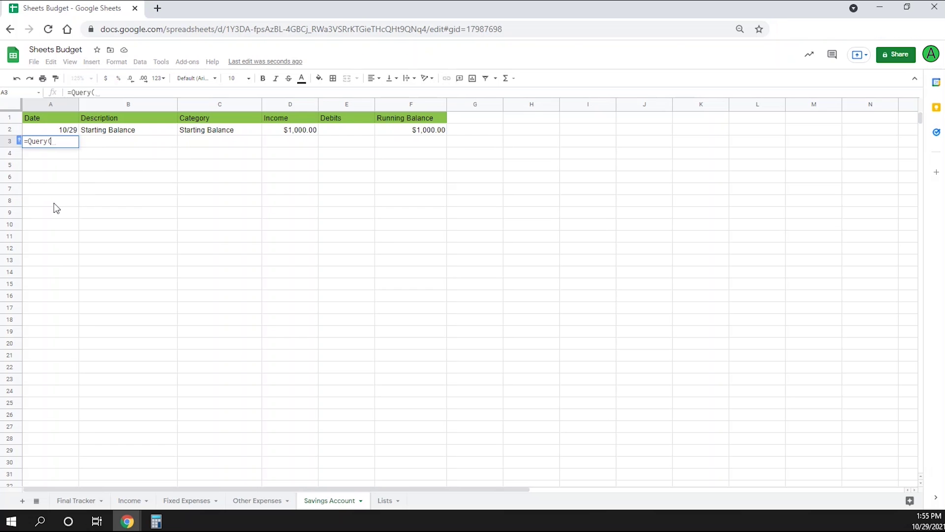
{"action": "left_click", "coordinate": [80, 501]}
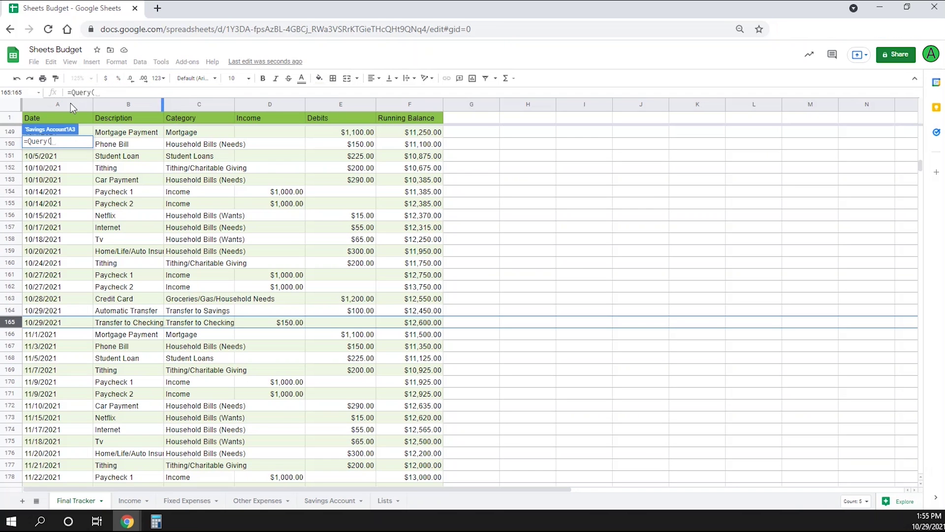
{"action": "left_click_drag", "start_coordinate": [63, 101], "coordinate": [312, 99]}
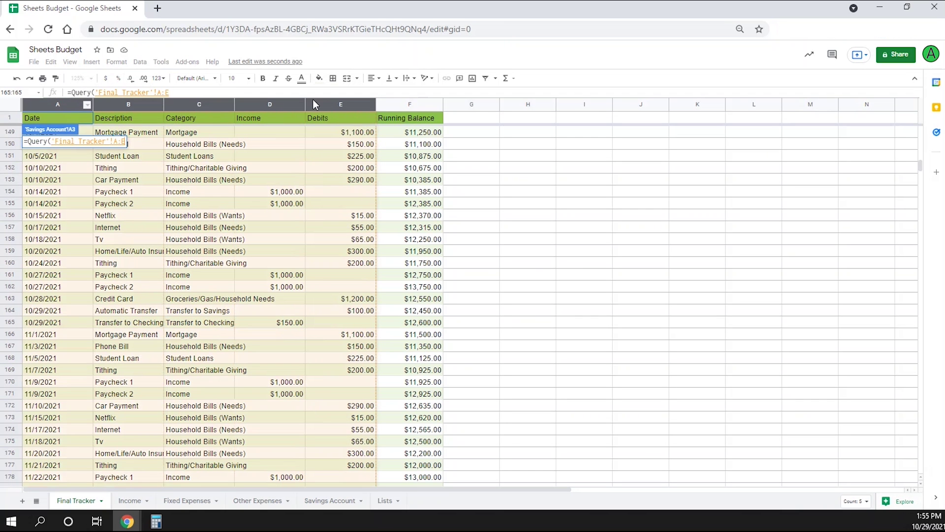
{"action": "type", "text": ","}
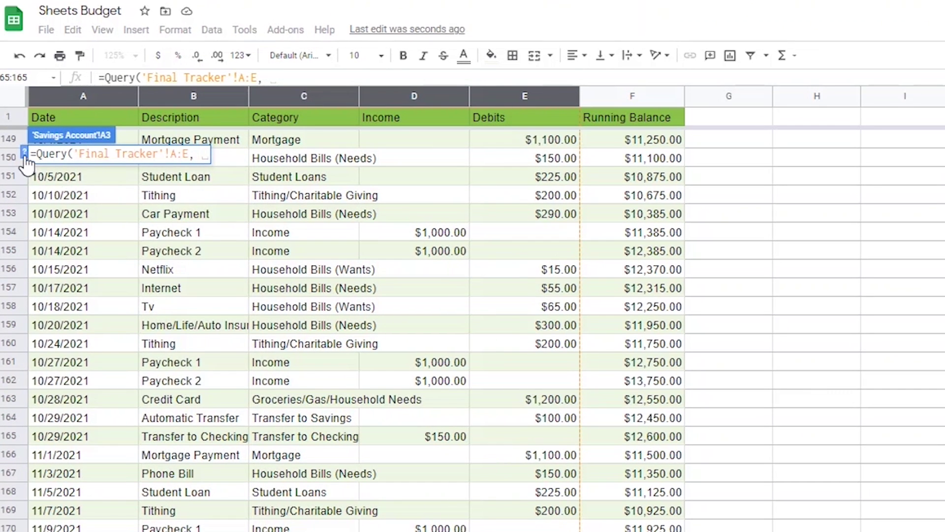
Begin the query string with a Select clause listing columns A, B, C, E, D in that order
{"action": "left_click", "coordinate": [20, 142]}
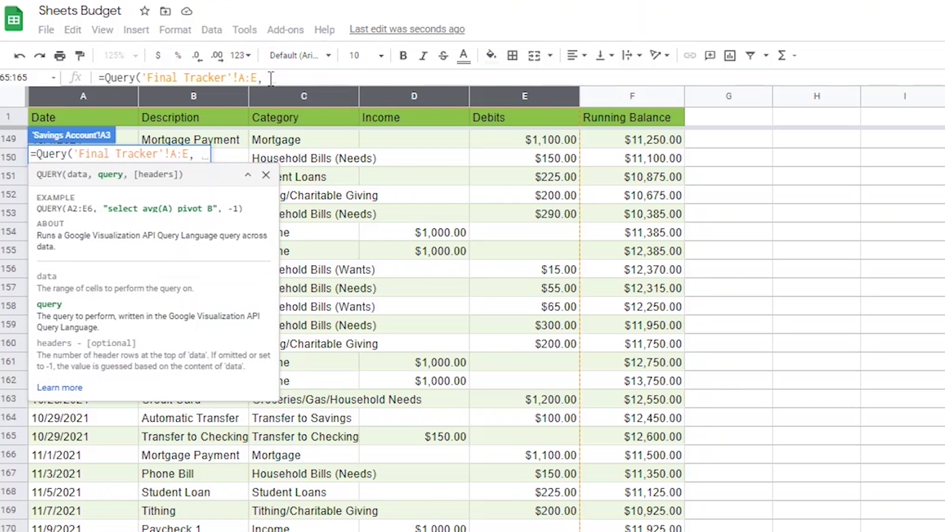
{"action": "left_click", "coordinate": [249, 78]}
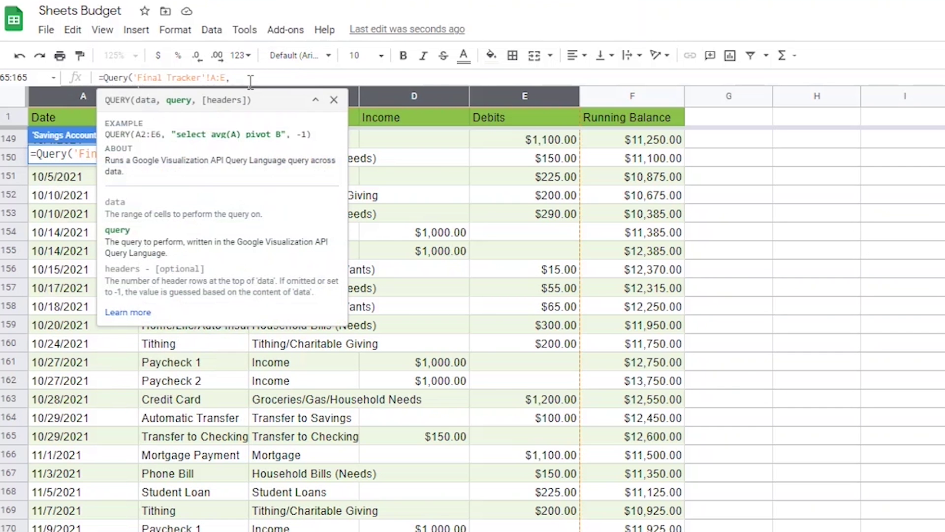
{"action": "type", "text": "\"Select"}
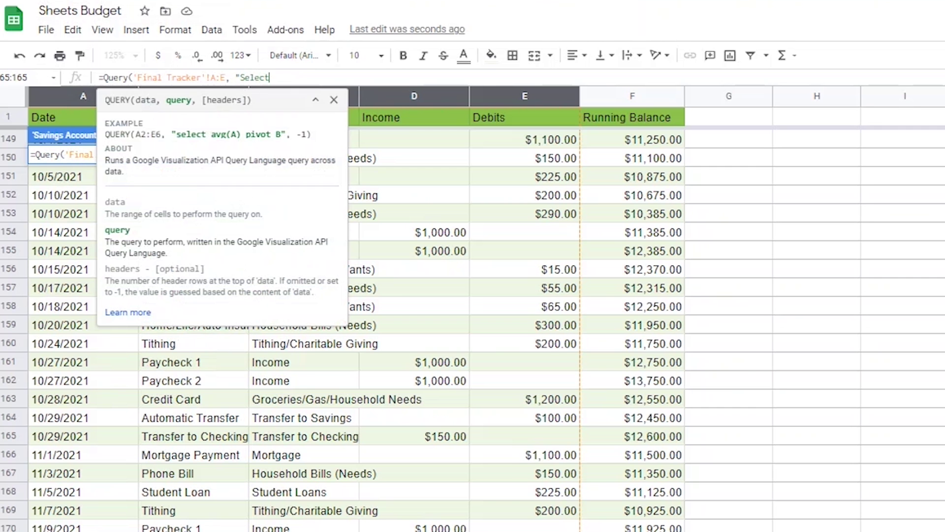
{"action": "left_click", "coordinate": [332, 100]}
{"action": "type", "text": "A"}
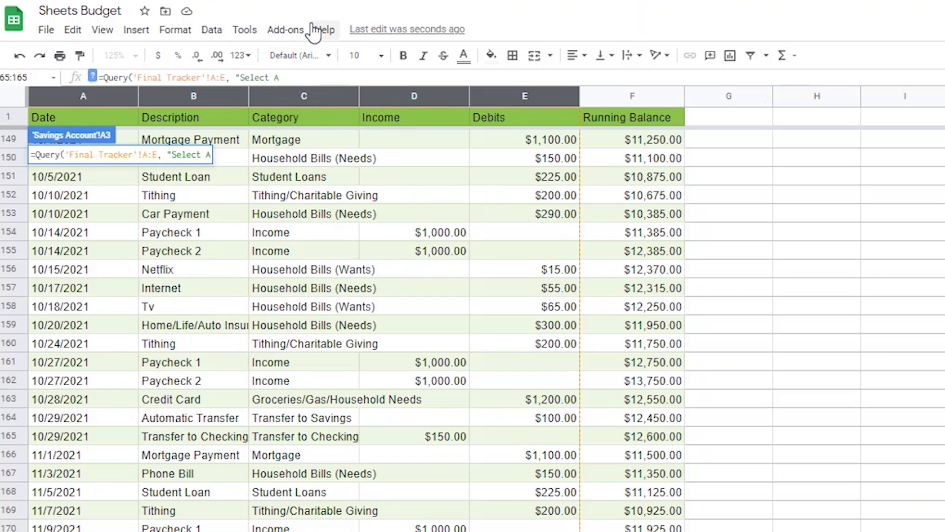
{"action": "type", "text": ", B, C"}
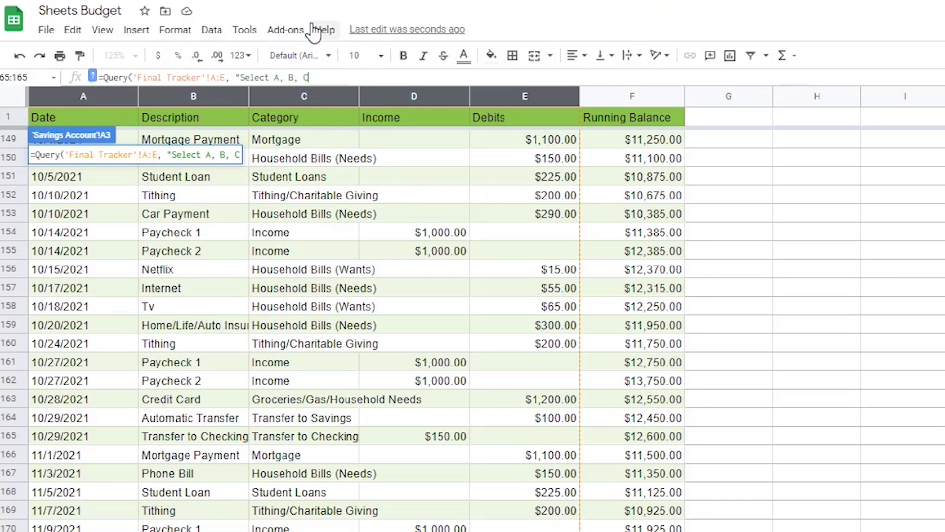
{"action": "type", "text": ","}
{"action": "type", "text": "E"}
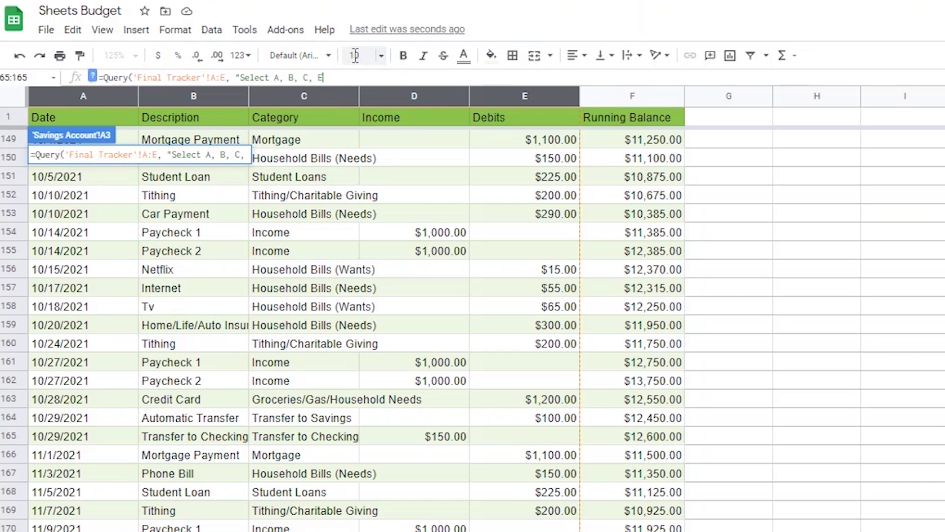
{"action": "type", "text": ", D"}
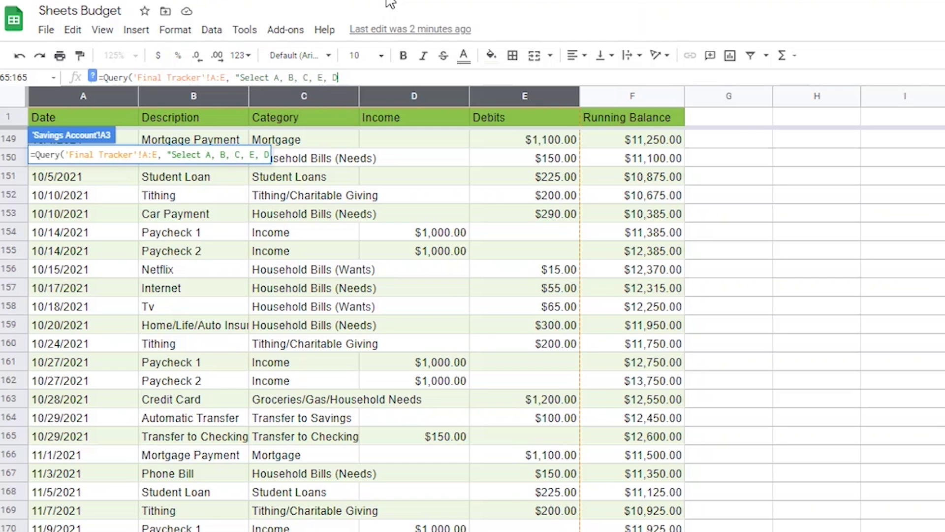
Complete the query with Where C='Transfer to Savings' OR C='Transfer to Checking', set its headers argument to 0, and enter the formula
{"action": "type", "text": "Wh"}
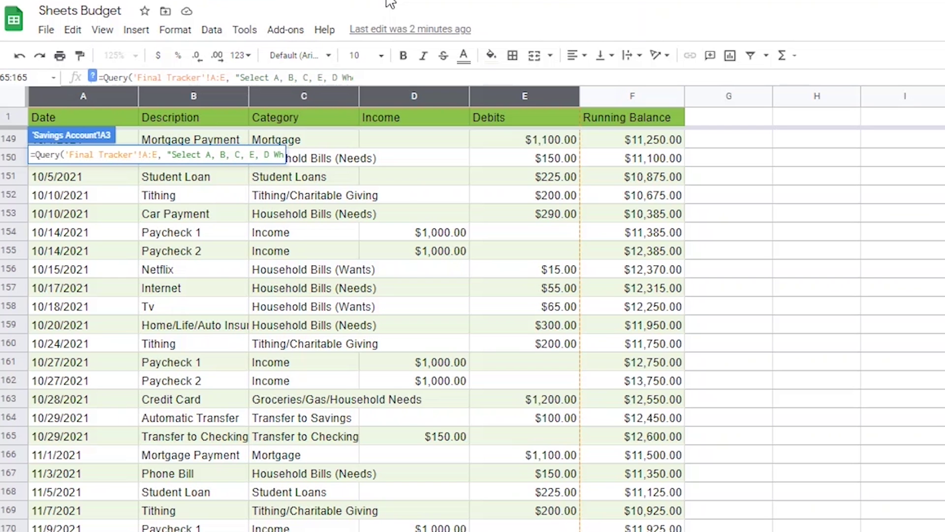
{"action": "type", "text": "ere C"}
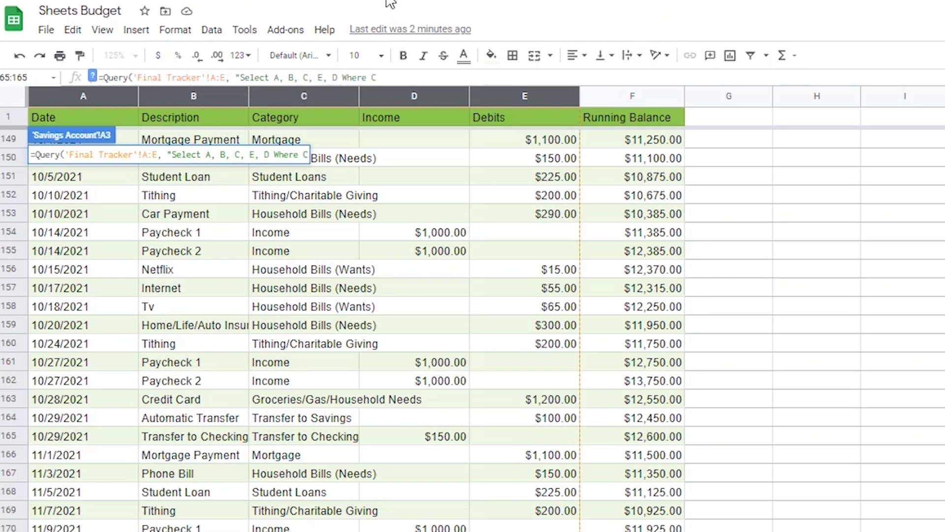
{"action": "type", "text": "="}
{"action": "type", "text": "'"}
{"action": "type", "text": "Transf"}
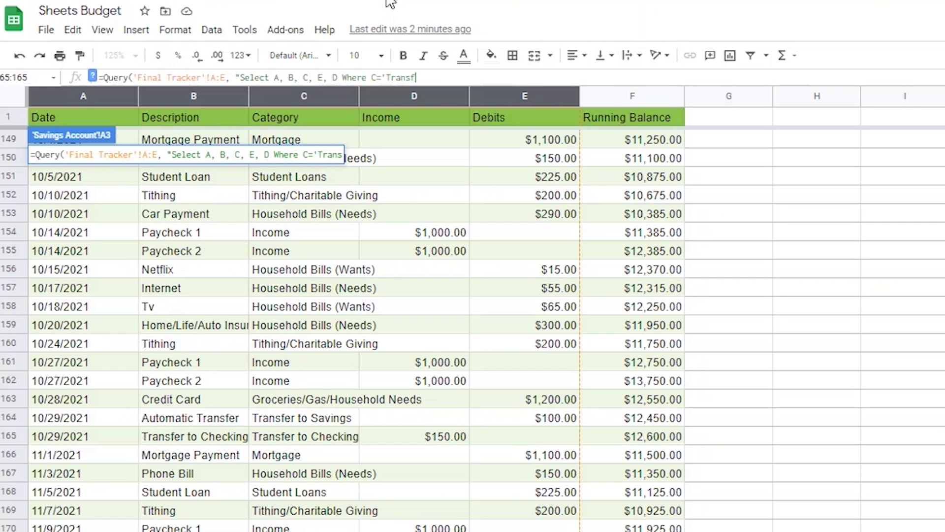
{"action": "type", "text": "er to Savings"}
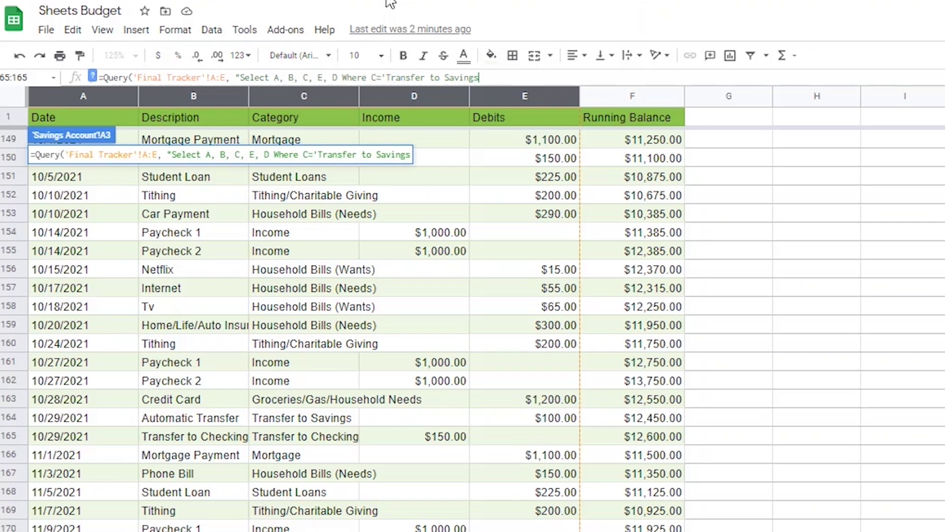
{"action": "type", "text": "' OR C"}
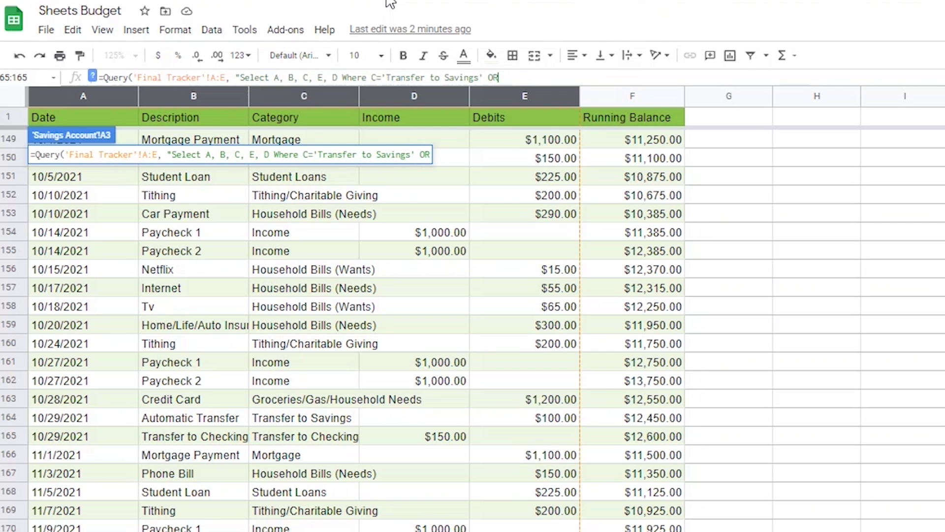
{"action": "type", "text": "='Transfer to Checking"}
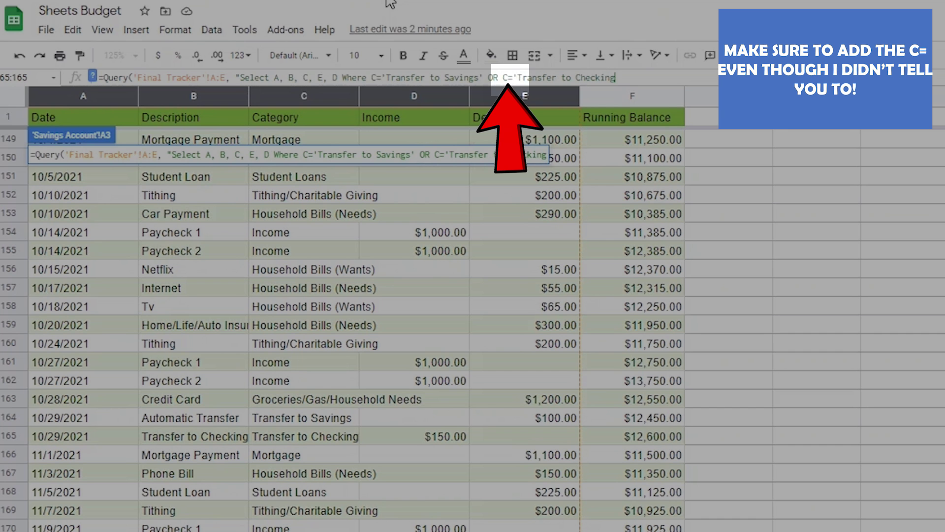
{"action": "type", "text": "'\""}
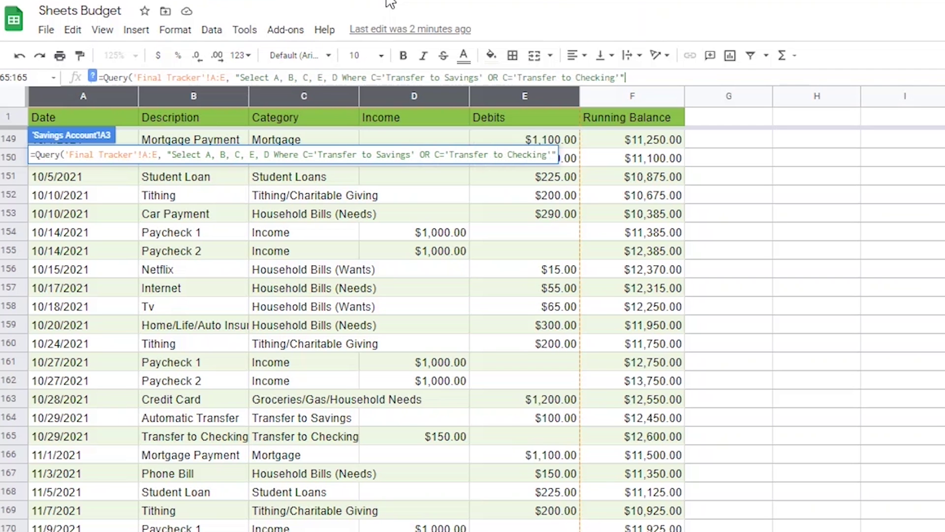
{"action": "type", "text": ", 0)"}
{"action": "key", "text": "Return"}
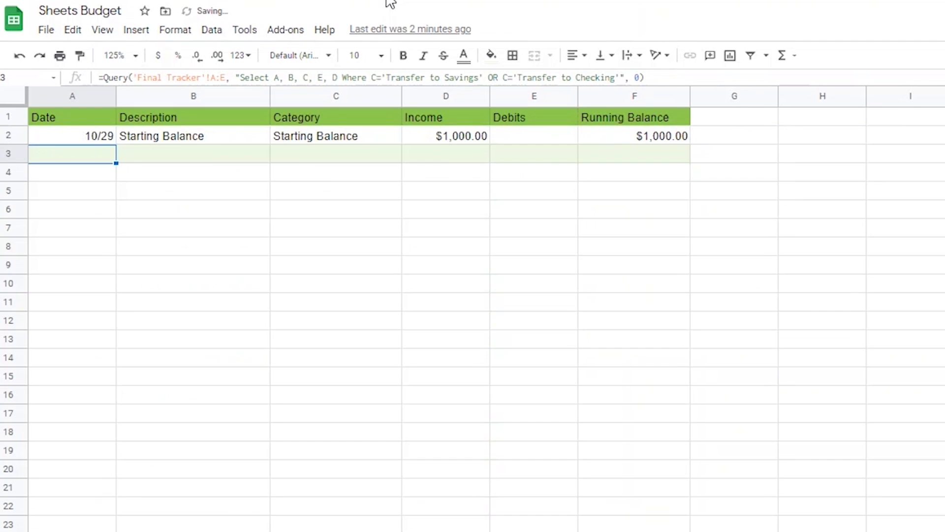
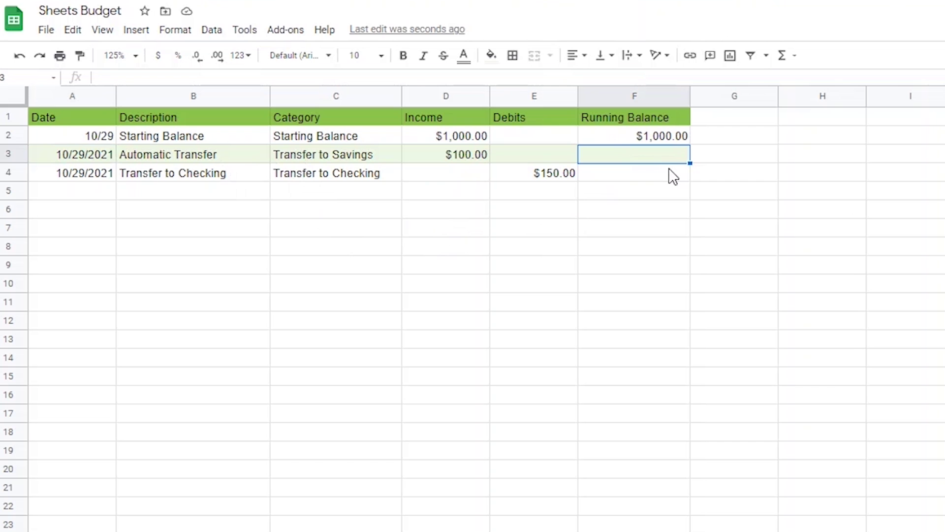
Start an IF formula in Running Balance cell F3 that returns a blank when C3 is empty
{"action": "type", "text": "=IF"}
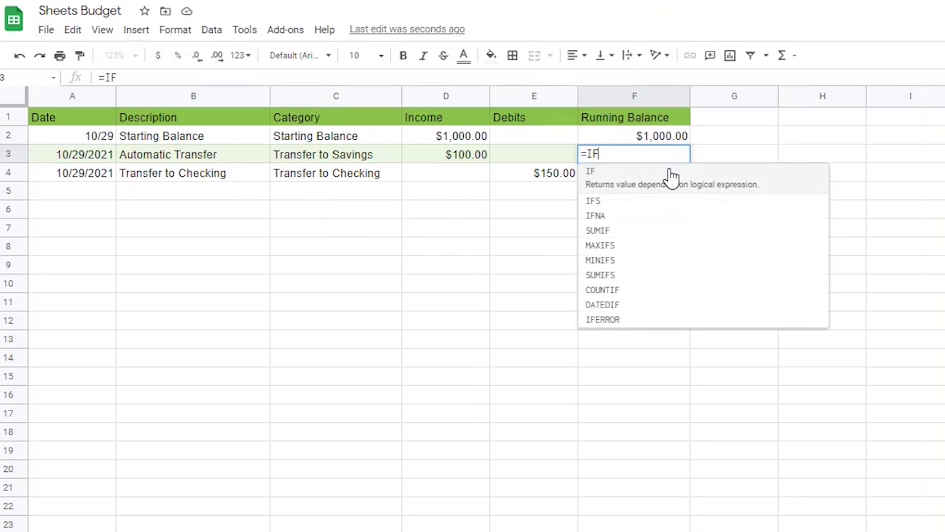
{"action": "left_click", "coordinate": [672, 177]}
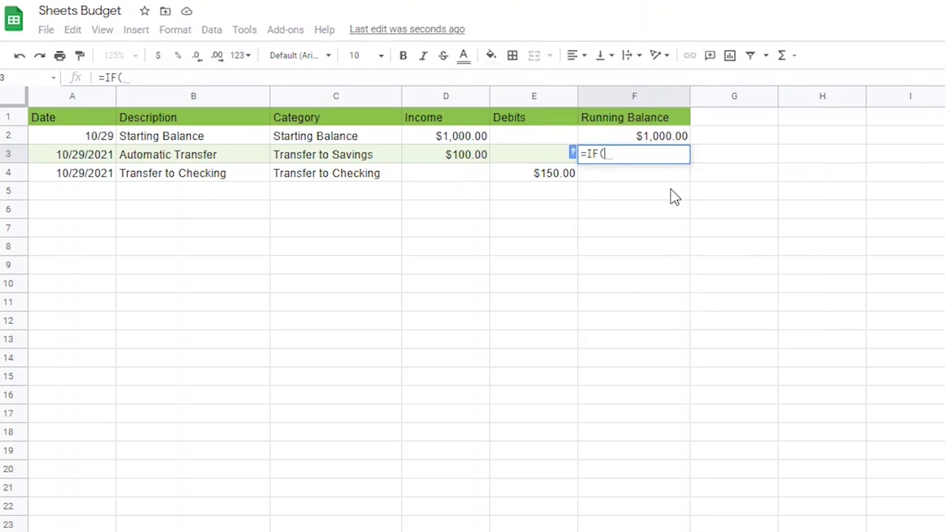
{"action": "left_click", "coordinate": [572, 152]}
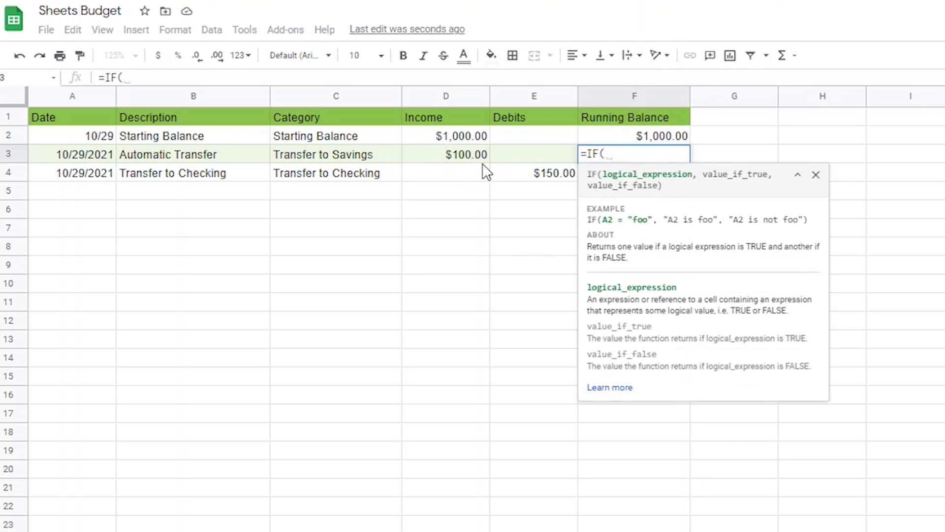
{"action": "left_click", "coordinate": [349, 156]}
{"action": "type", "text": "=\"\""}
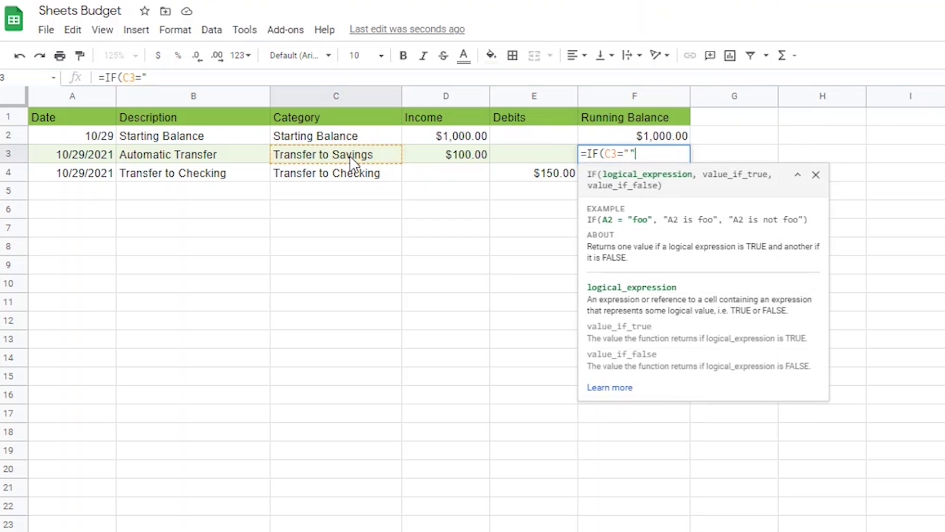
{"action": "type", "text": ", \"\", "}
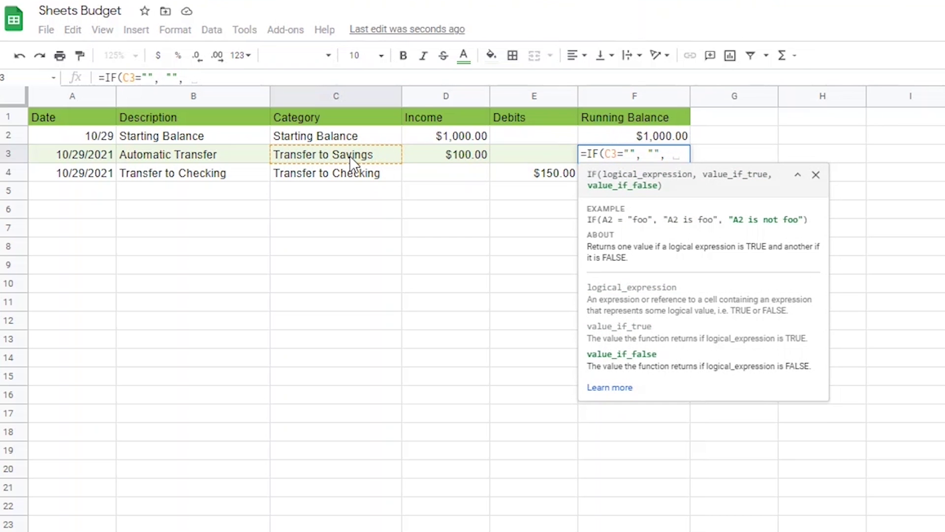
Finish the F3 formula with Sum(F2+D3-E3) as the value if false and enter it
{"action": "type", "text": "Sum("}
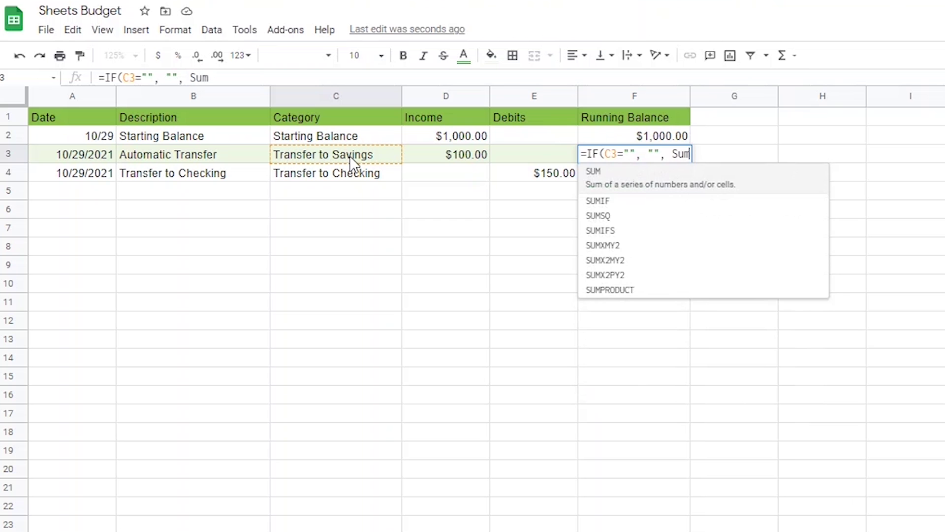
{"action": "left_click", "coordinate": [614, 138]}
{"action": "type", "text": "+"}
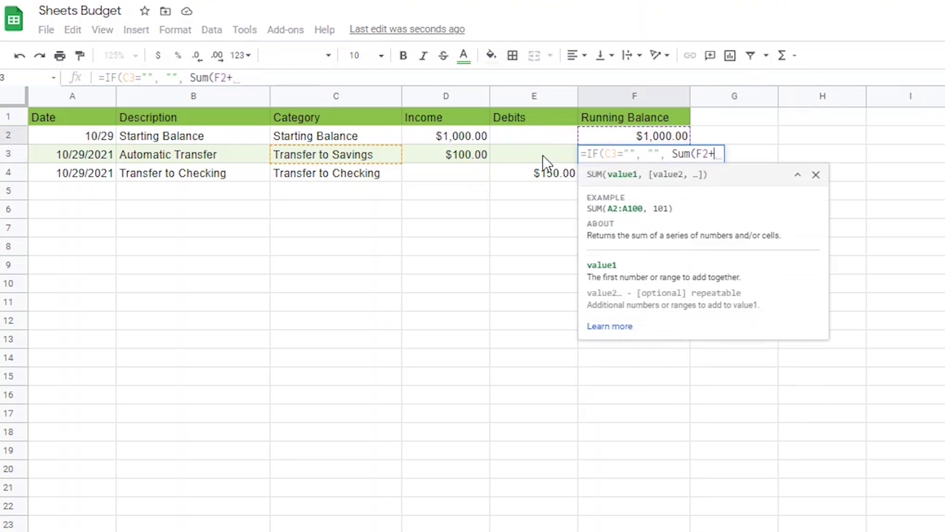
{"action": "left_click", "coordinate": [468, 162]}
{"action": "type", "text": "-"}
{"action": "left_click", "coordinate": [511, 155]}
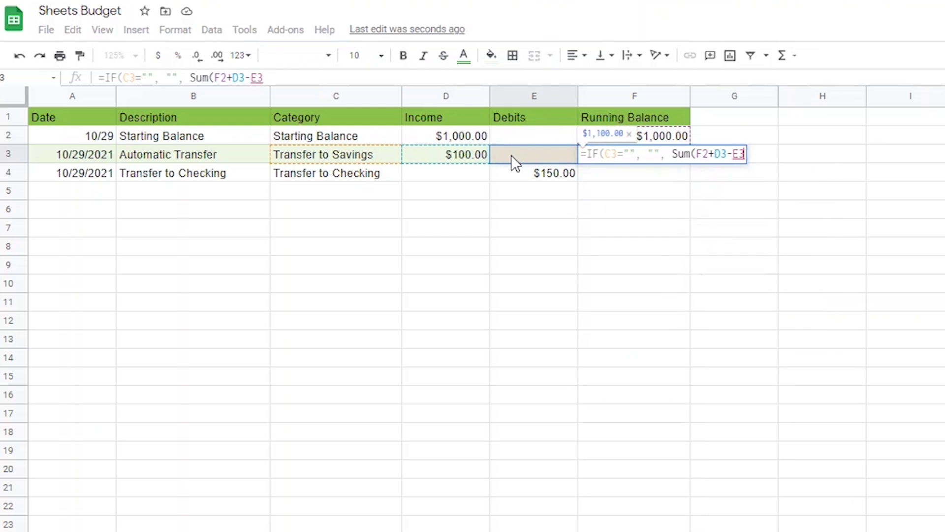
{"action": "type", "text": "))"}
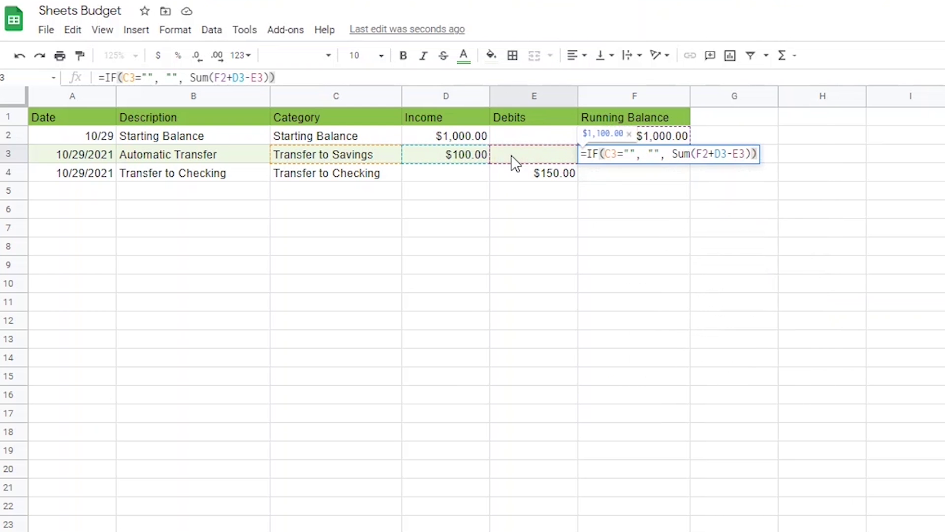
{"action": "key", "text": "Return"}
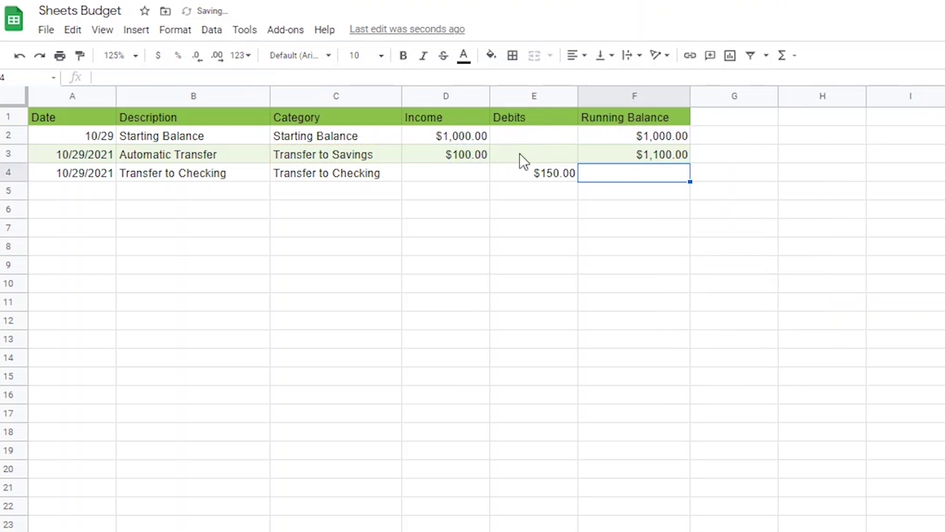
Copy the running balance formula from F3 into the rest of column F, covering F3:F1000
{"action": "left_click", "coordinate": [639, 150]}
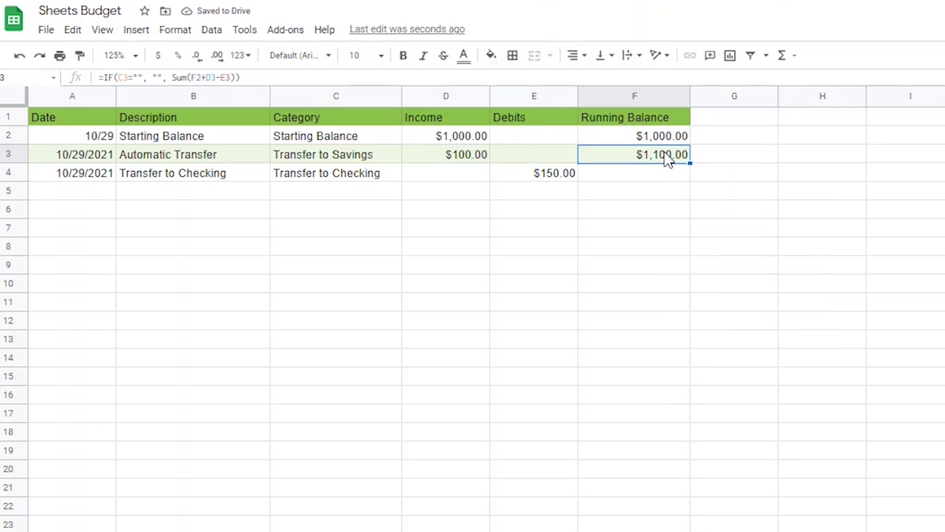
{"action": "key", "text": "ctrl+c"}
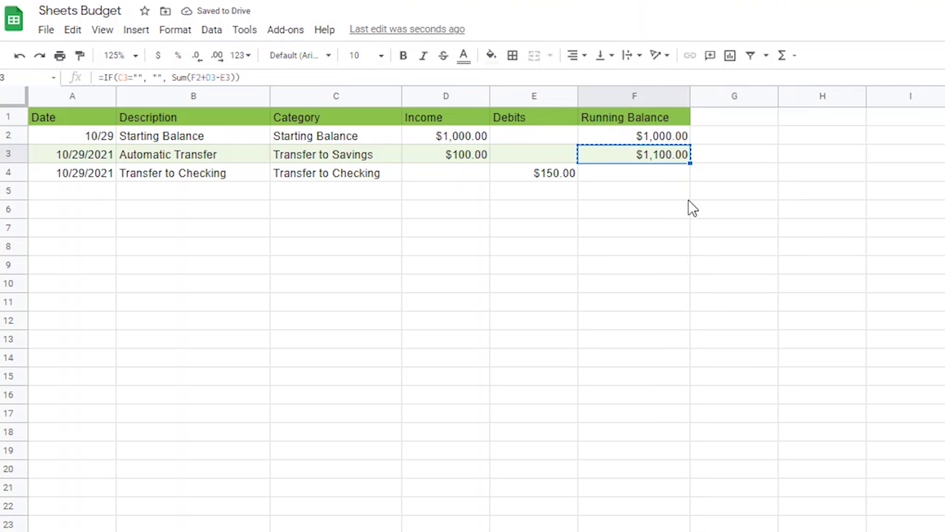
{"action": "left_click", "coordinate": [623, 95]}
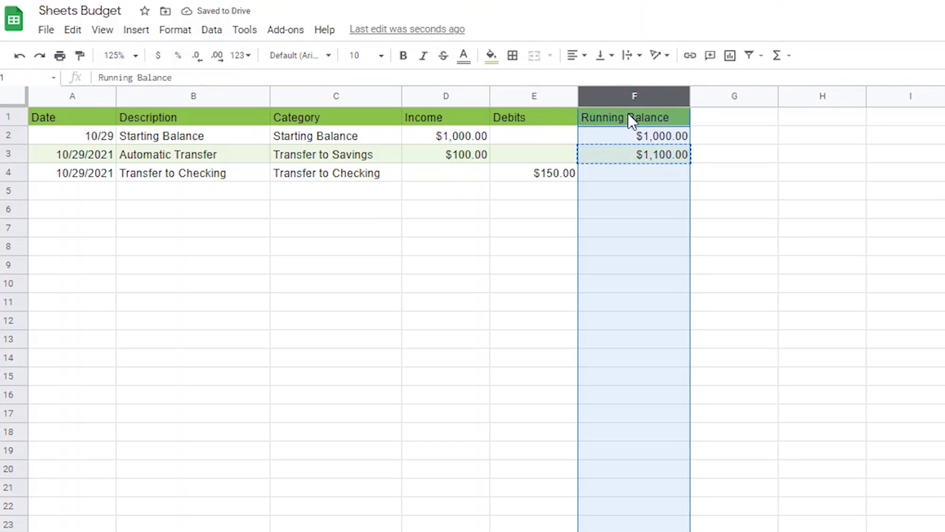
{"action": "left_click", "coordinate": [628, 113], "text": "ctrl"}
{"action": "left_click", "coordinate": [628, 134], "text": "ctrl"}
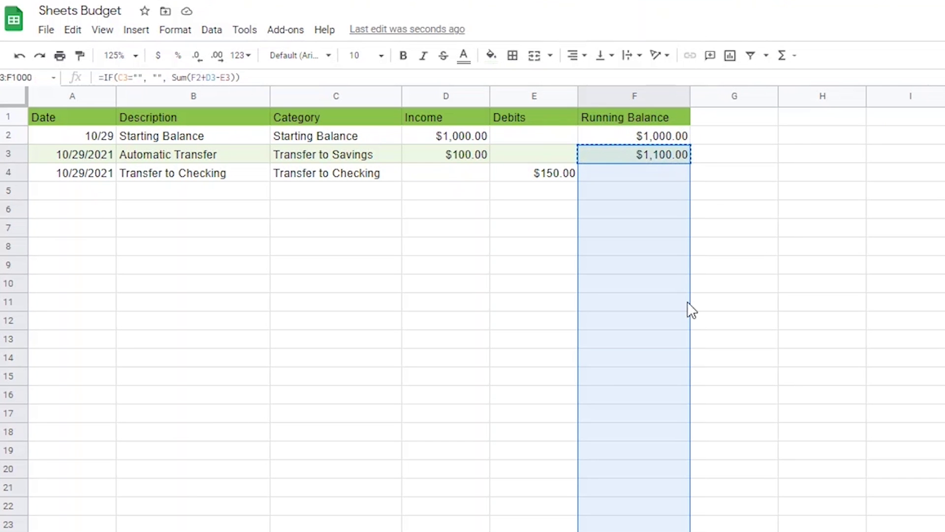
{"action": "key", "text": "ctrl+v"}
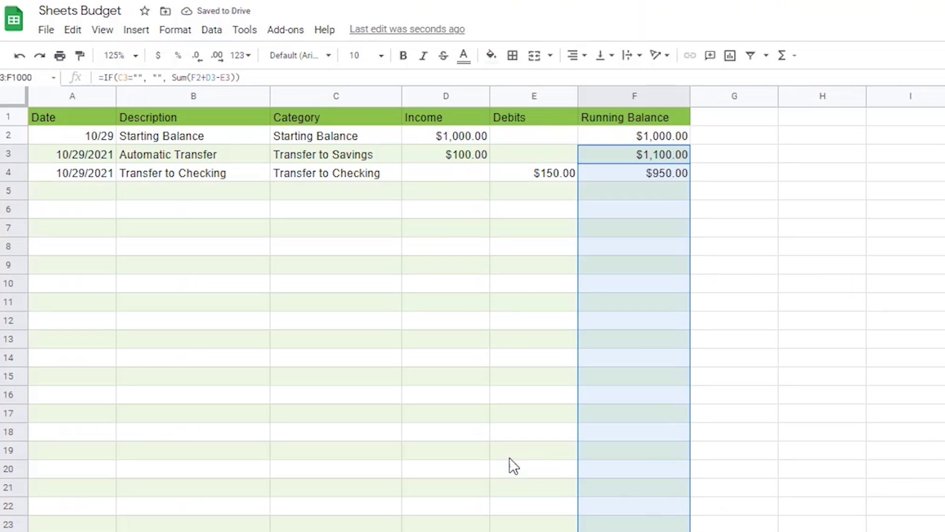
{"action": "left_click", "coordinate": [533, 195]}
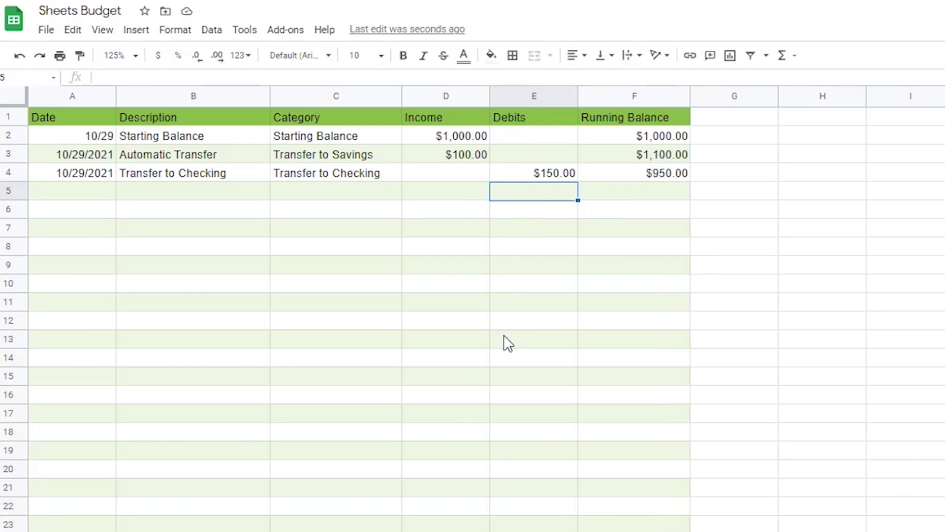